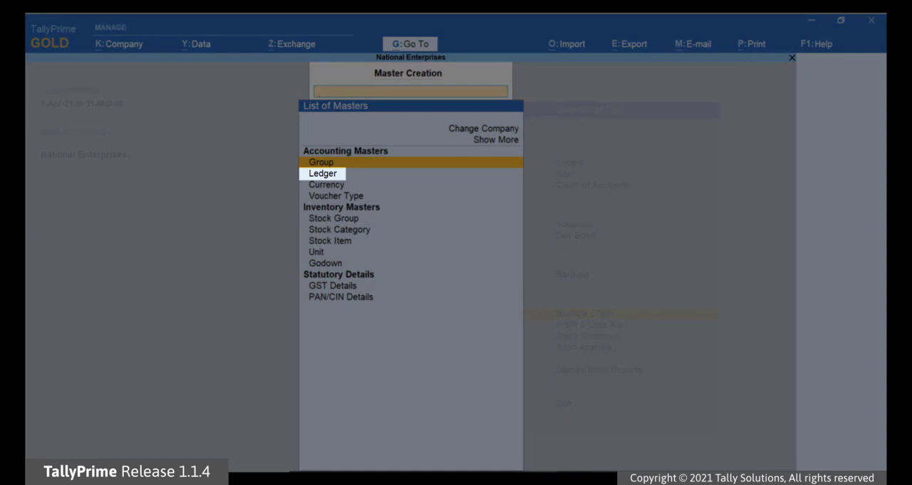
Start a new ledger master and name it National Bank.
key(Down)
key(Return)
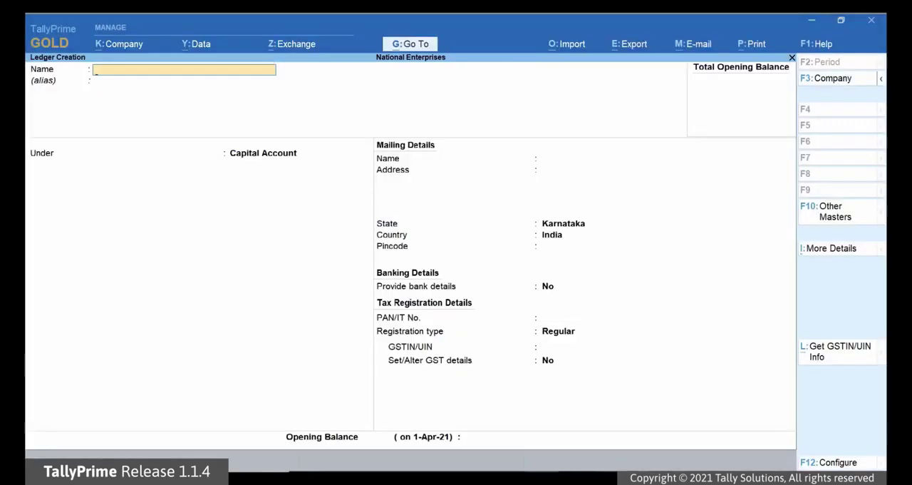
text(National Bank)
key(Return)
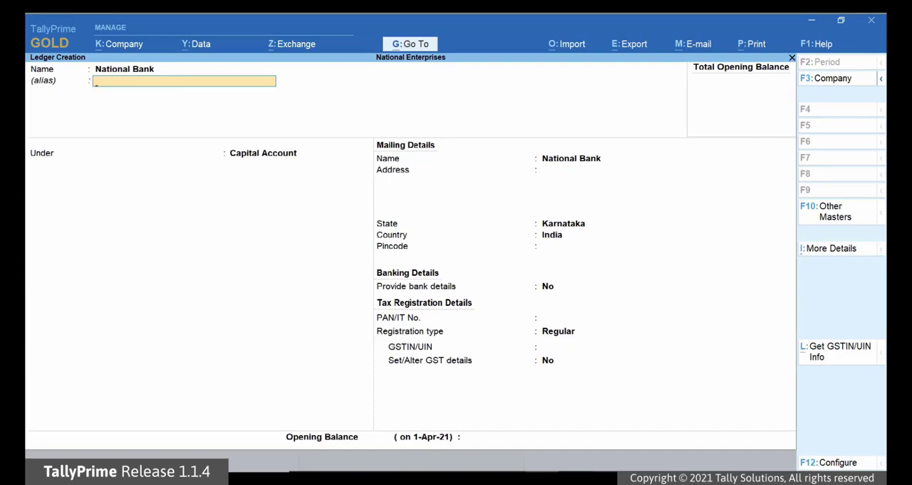
Leave the alias blank and place the National Bank ledger under the Bank Accounts group.
key(Return)
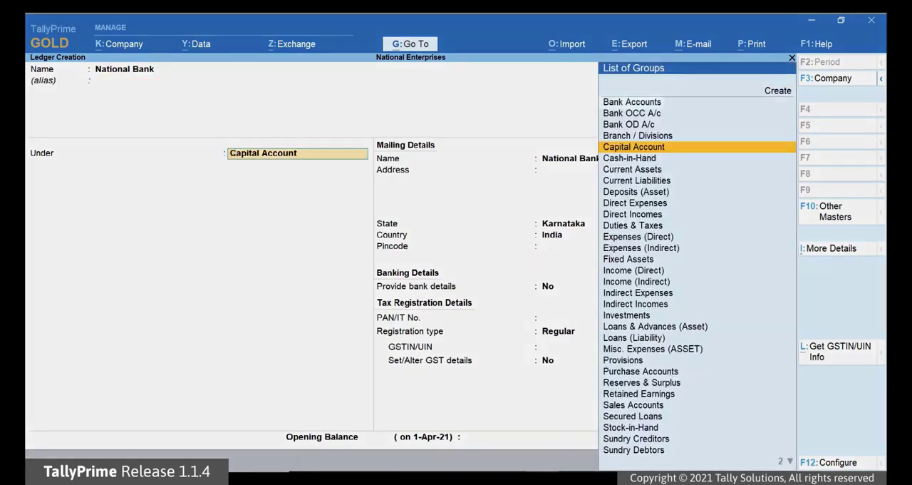
key(Up)
key(Up)
key(Up)
key(Up)
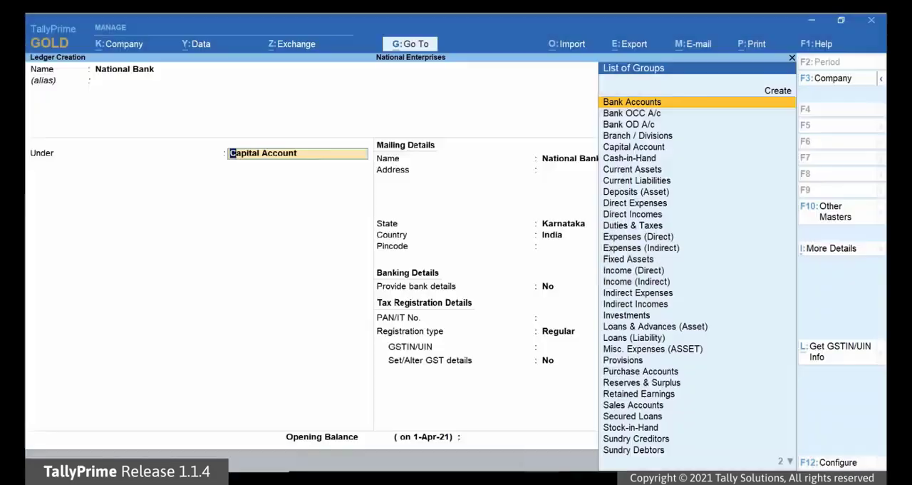
key(Return)
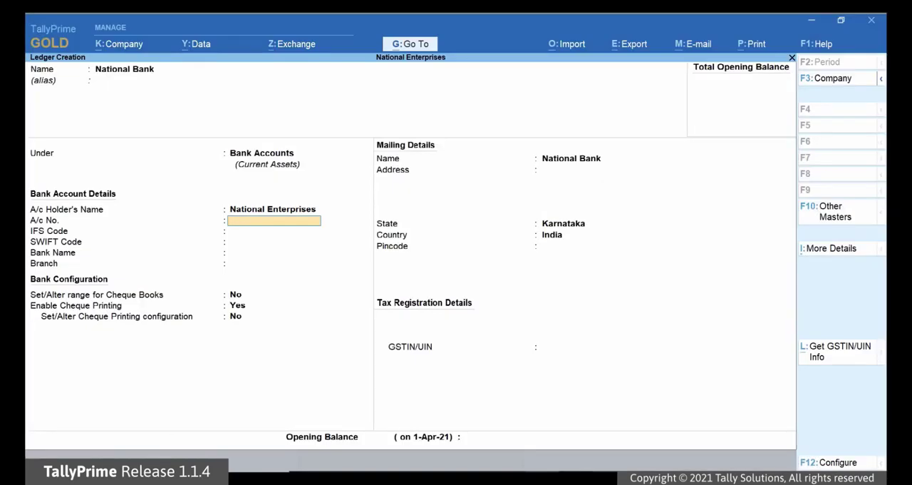
Enter the bank account number and set the IFS code to HDFC0000077.
key(Return)
text(HDFC0000077)
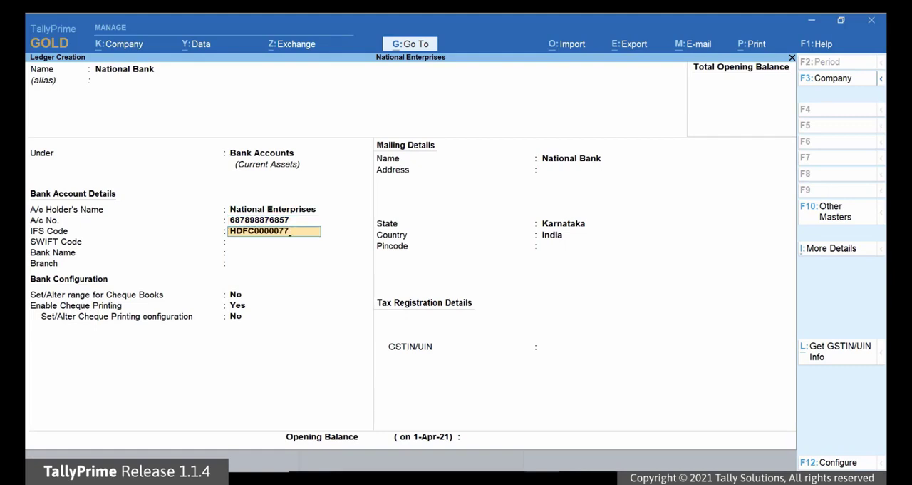
key(Return)
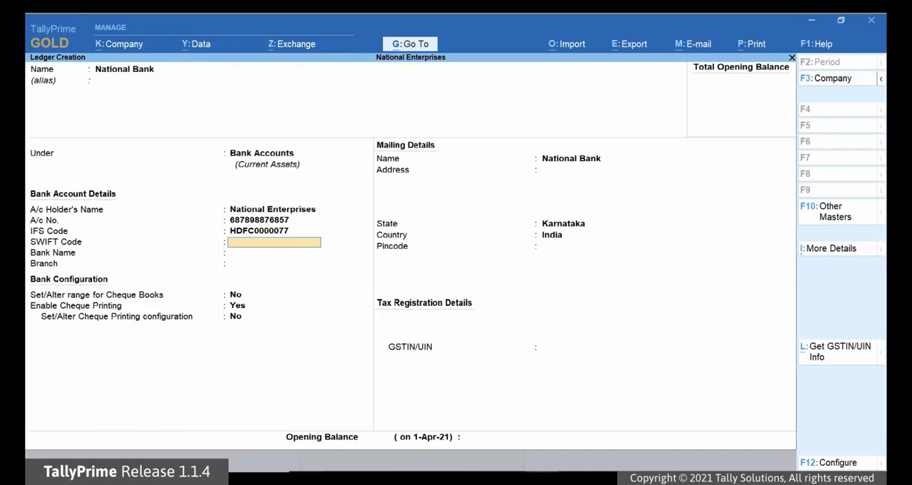
Leave the SWIFT code blank, set the bank name to HDFC Bank (India) and the branch to Rajajinagar.
key(Return)
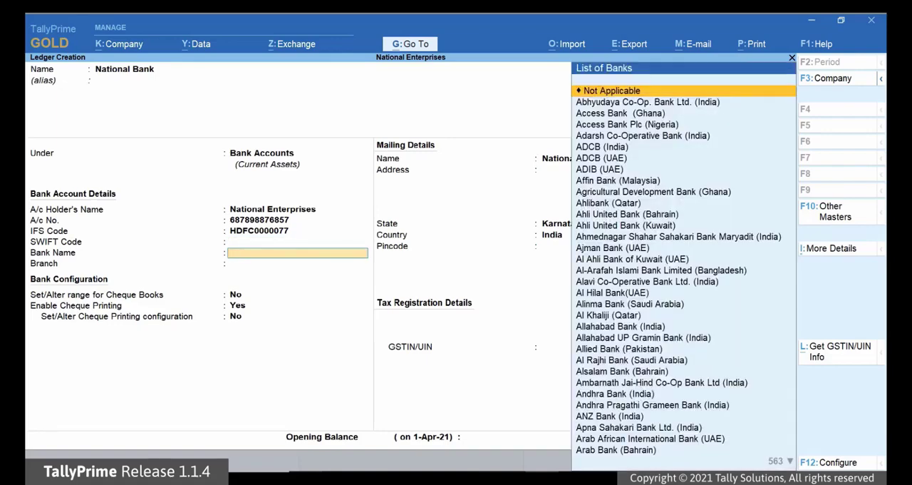
text(Hd)
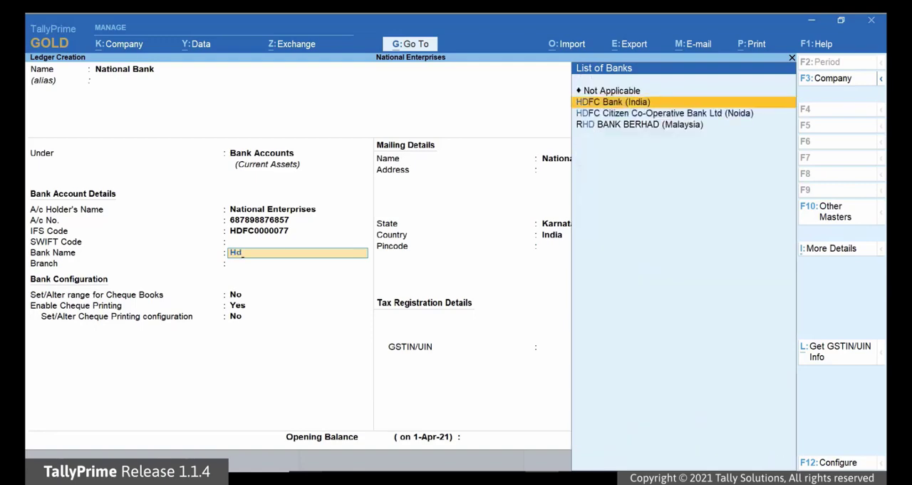
key(Return)
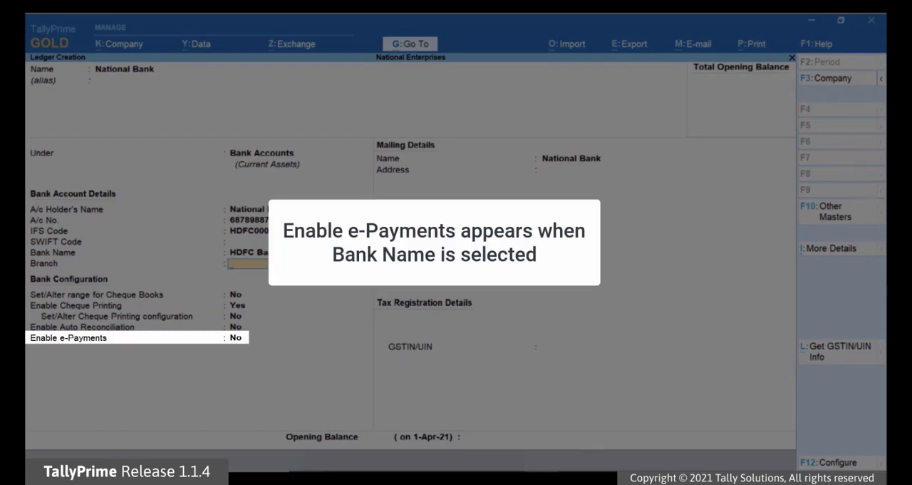
text(Rajajinaga)
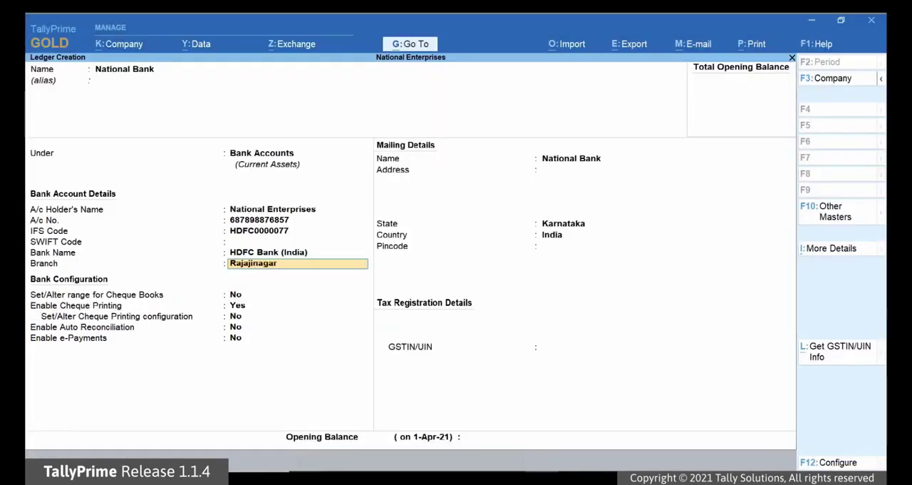
text(r)
key(Return)
key(Return)
key(Return)
key(Return)
key(Return)
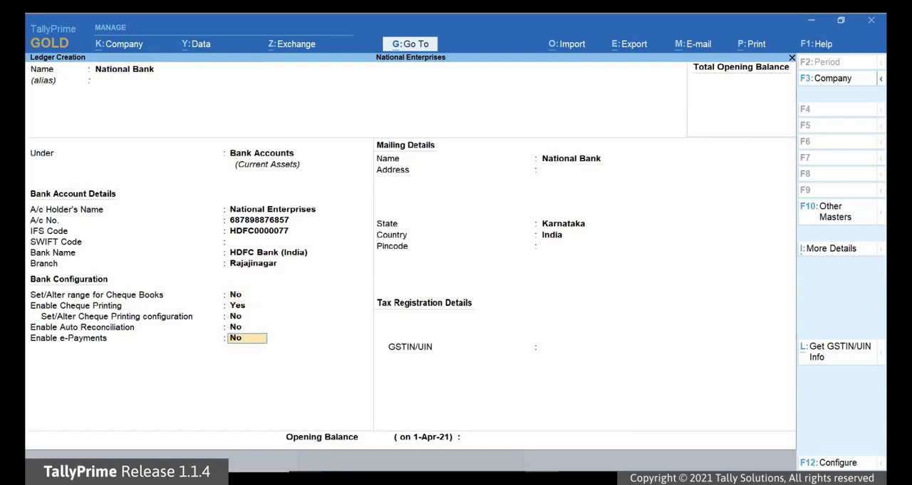
Enable e-Payments for the bank ledger and view the banks' e-payment contact details in TallyHelp.
text(Yes)
key(Return)
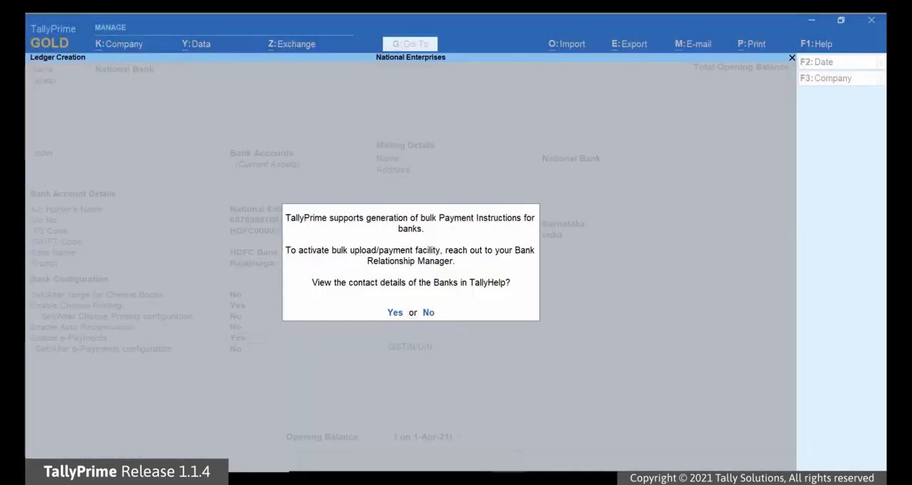
key(Return)
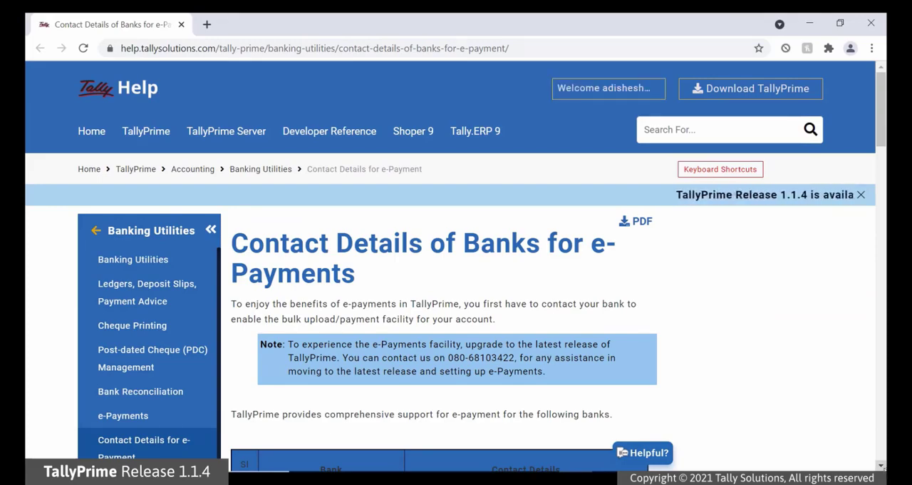
scroll(456, 286, down, 4)
scroll(456, 285, down, 3)
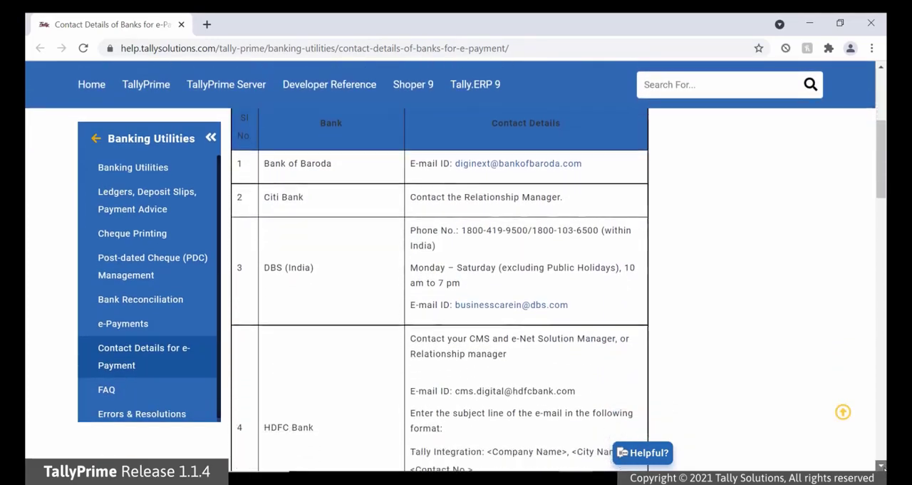
scroll(456, 286, down, 3)
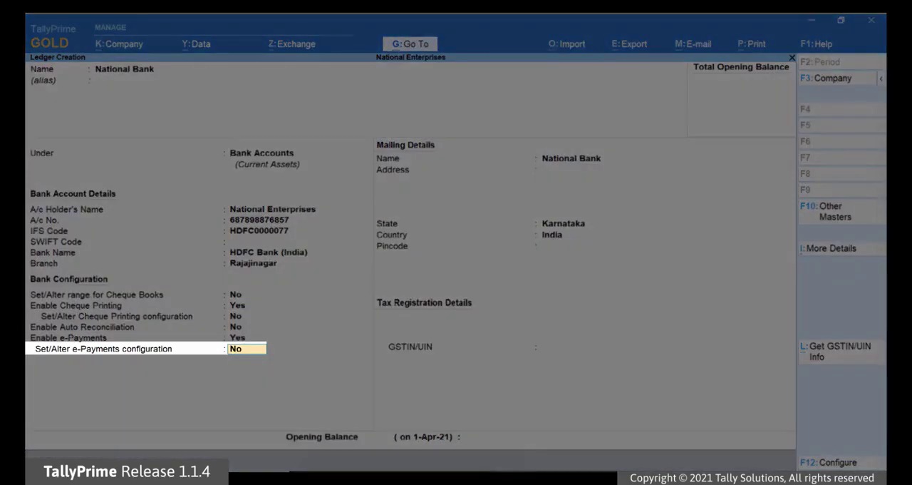
Open the e-Payments configuration, base the product code on Payment Type and enter CC123GC139 for all payments.
text(Yes)
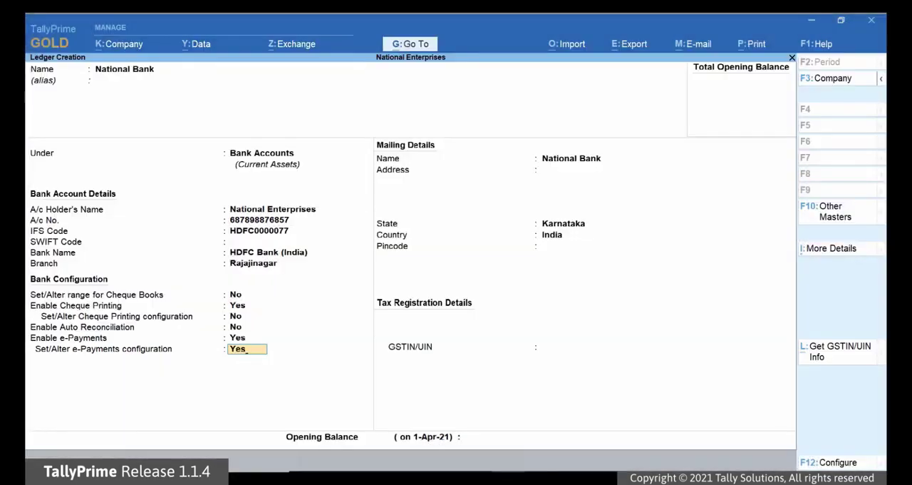
key(Return)
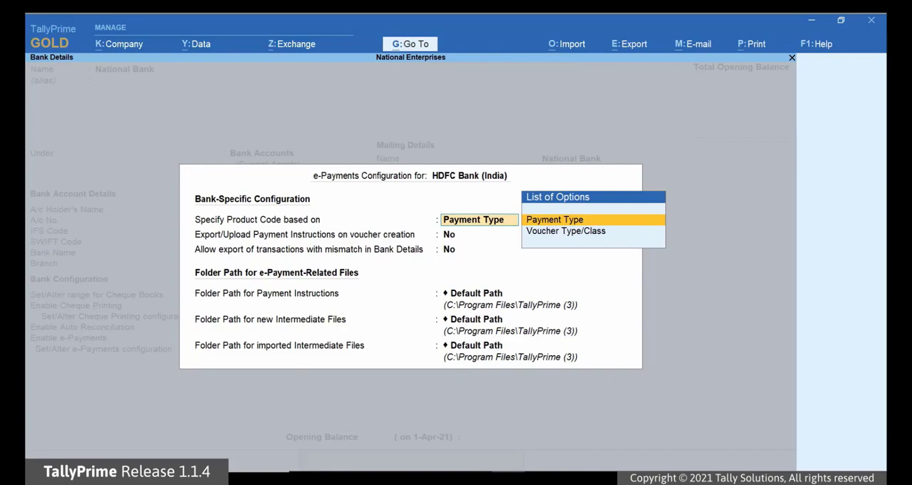
key(Return)
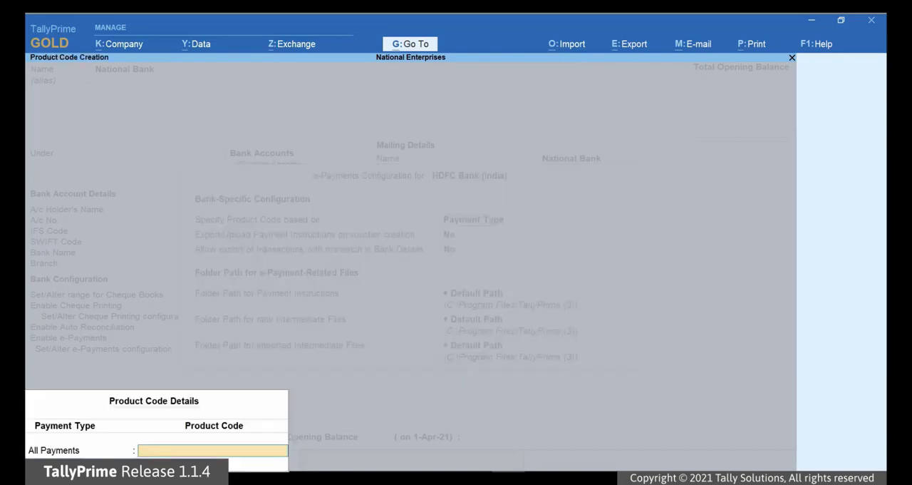
text(CC123GC139)
key(Return)
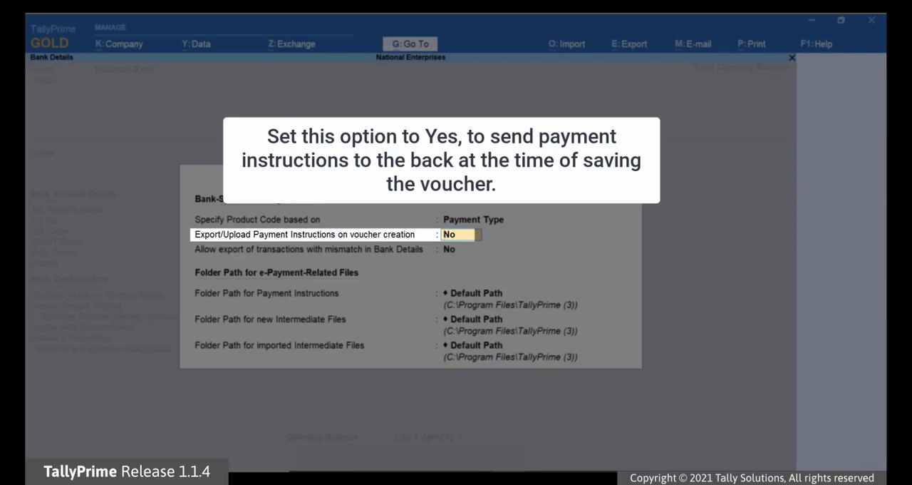
Keep both export options at No and set the folder path for payment instructions to D:\Data\HDFC.
key(Return)
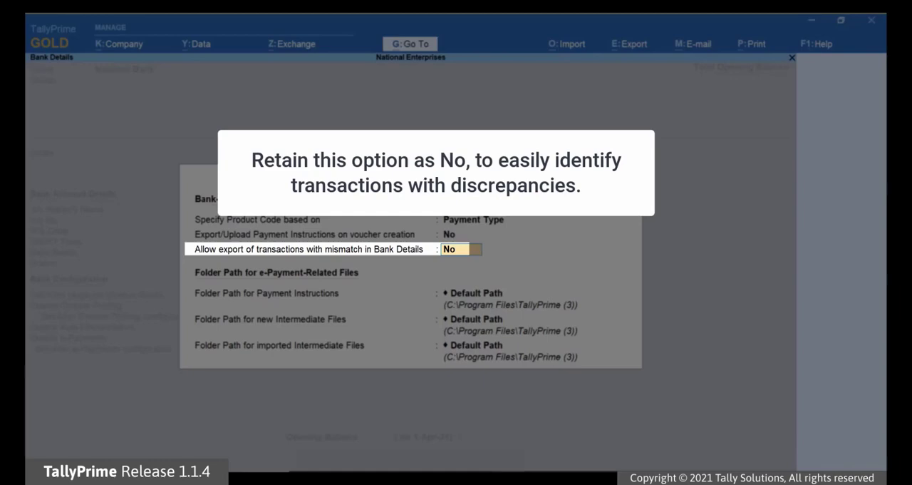
key(Return)
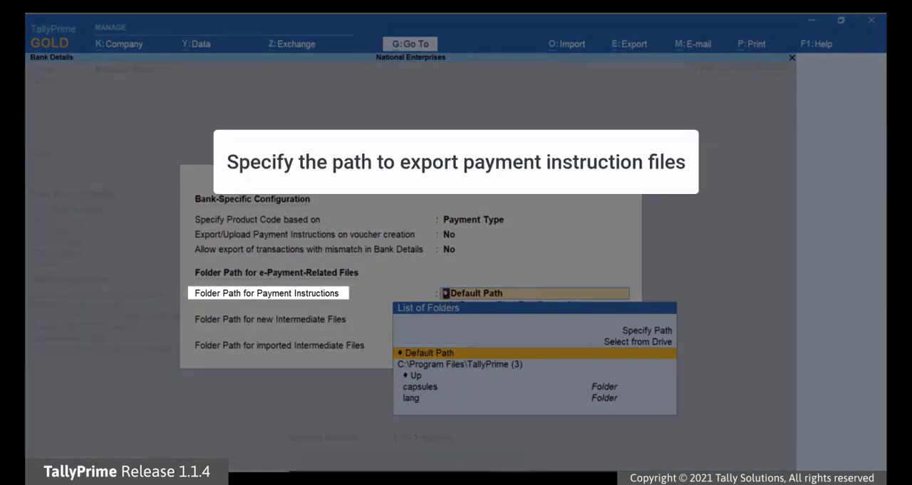
key(Up)
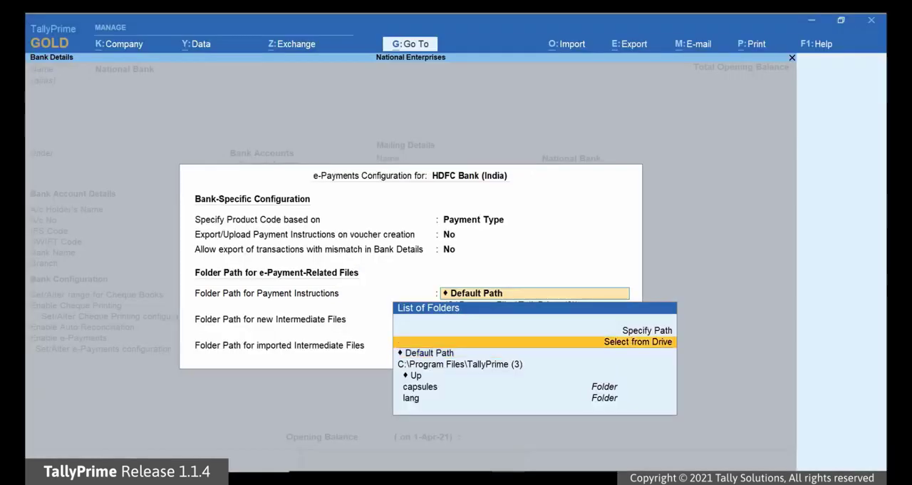
key(Up)
key(Return)
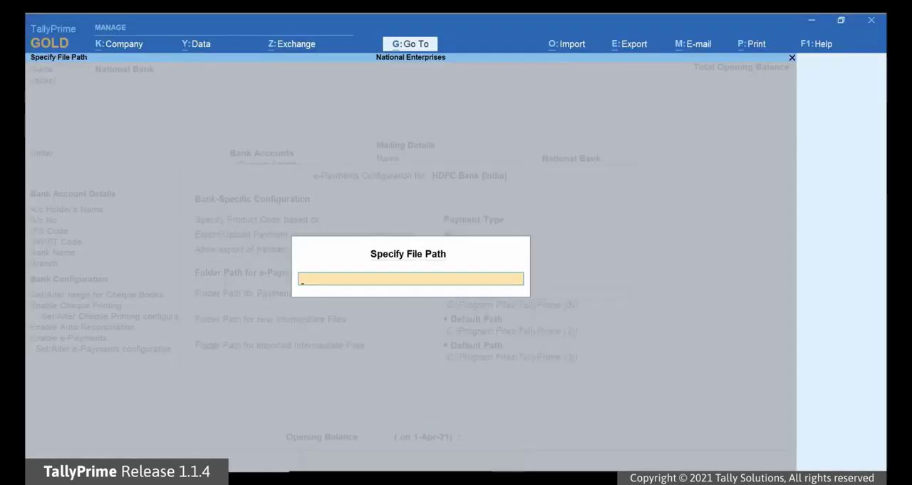
text(D:\Data\HDFC)
key(Return)
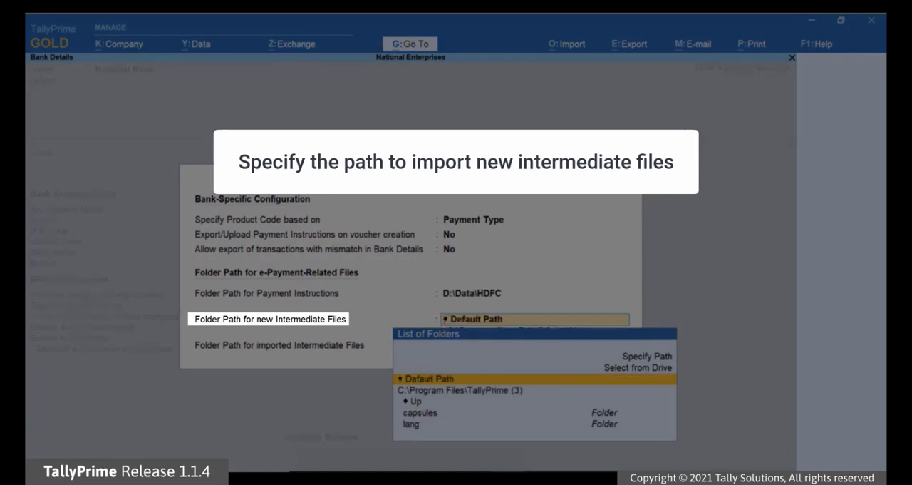
Set the folder path for new intermediate files to D:\Data\HDFC\New.
key(Up)
key(Up)
key(Return)
text(D:\)
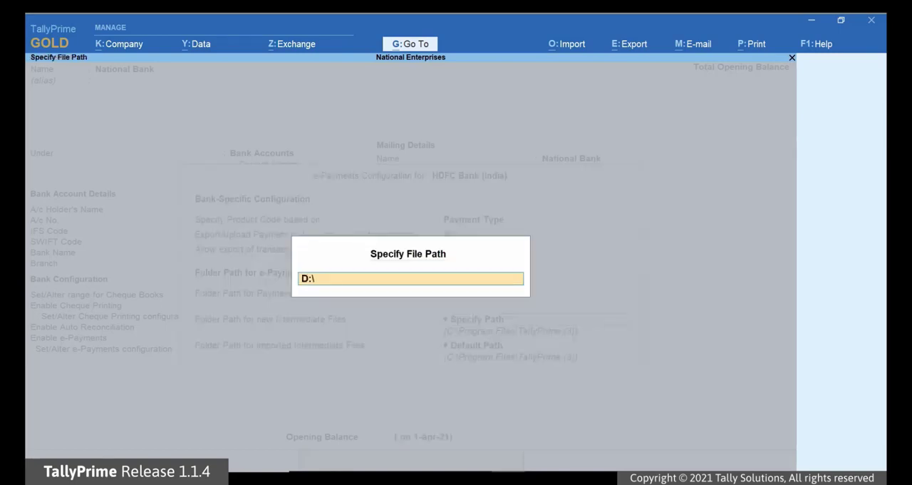
text(Data\HDFC\New)
key(Return)
Set the folder path for imported intermediate files to D:\Data\HDFC\imported and accept the e-Payments configuration.
key(Return)
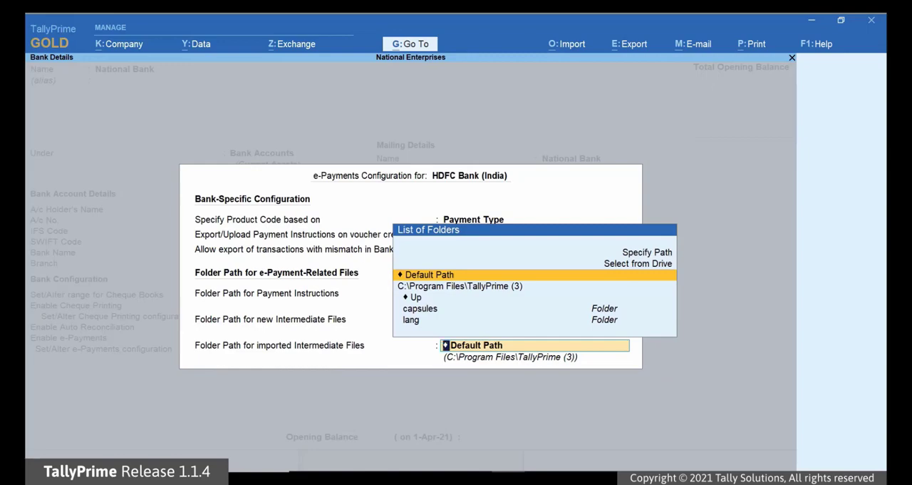
key(Up)
key(Up)
key(Return)
text(D:\Data)
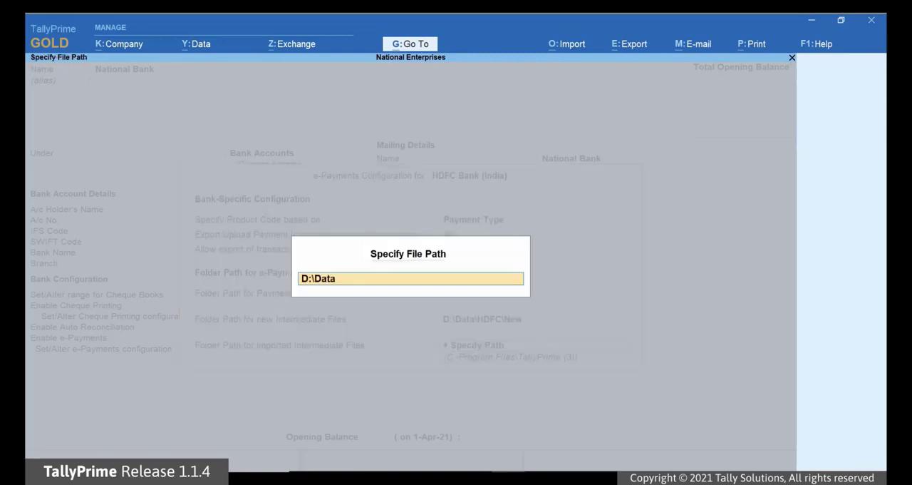
text(\HDFC\imported)
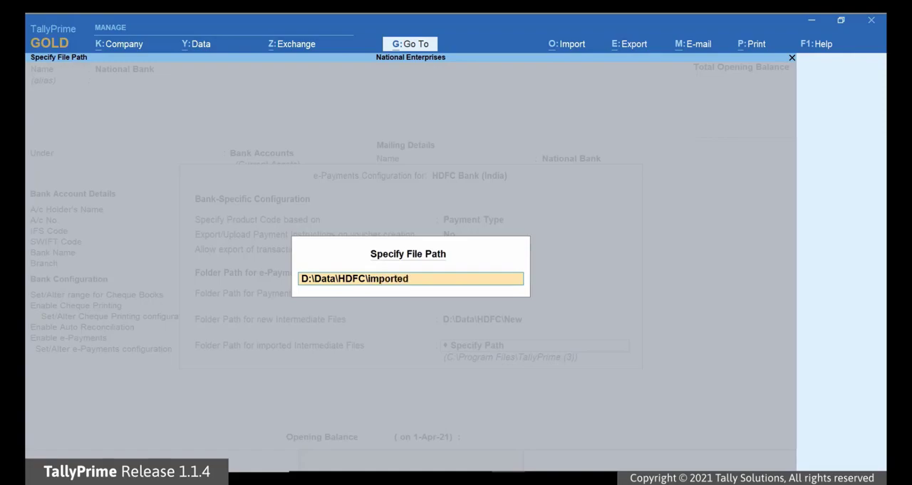
key(Return)
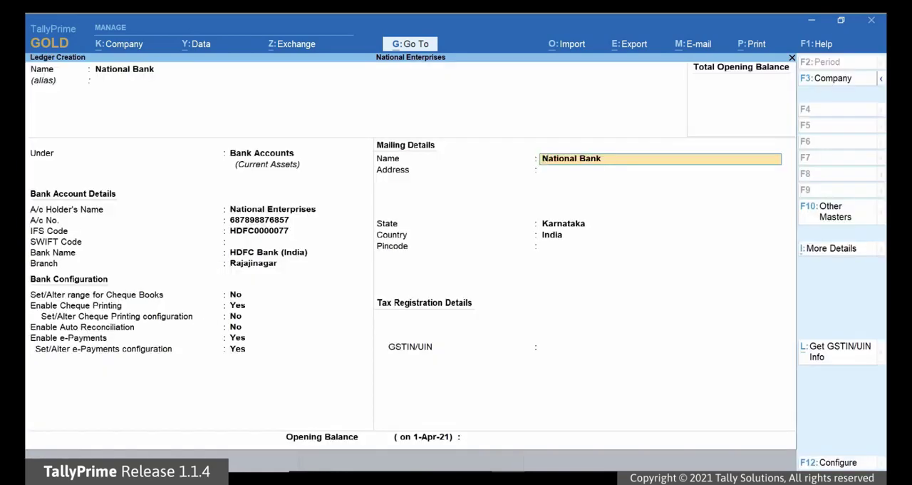
key(Return)
Enter the bank's address in the mailing details, keeping the remaining mailing fields as they are.
text(Raja)
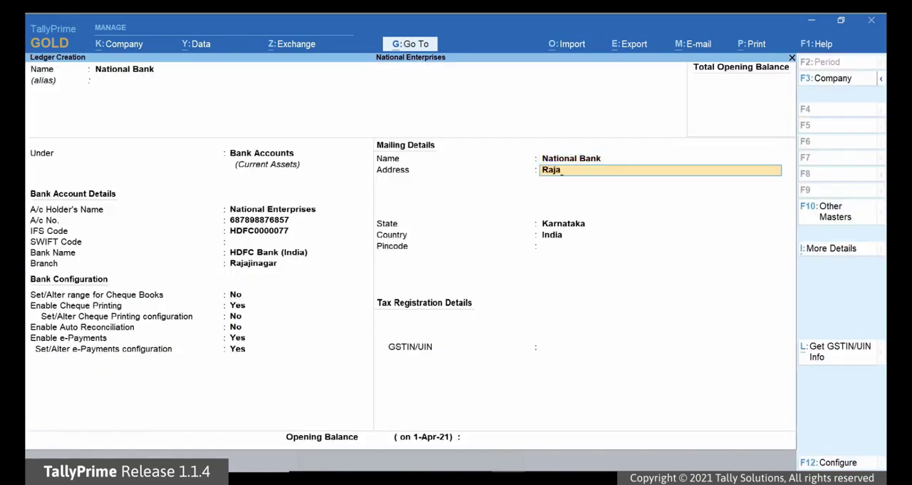
text(jinagar)
key(Return)
key(Return)
Enter the bank's GSTIN/UIN, leave the opening balance blank and save the National Bank ledger.
key(Return)
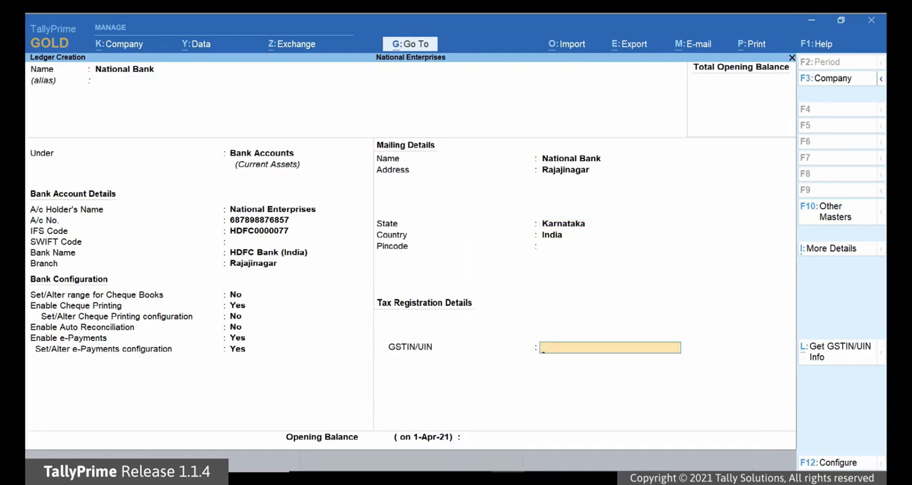
text(AABBC4532A1Z0)
key(Return)
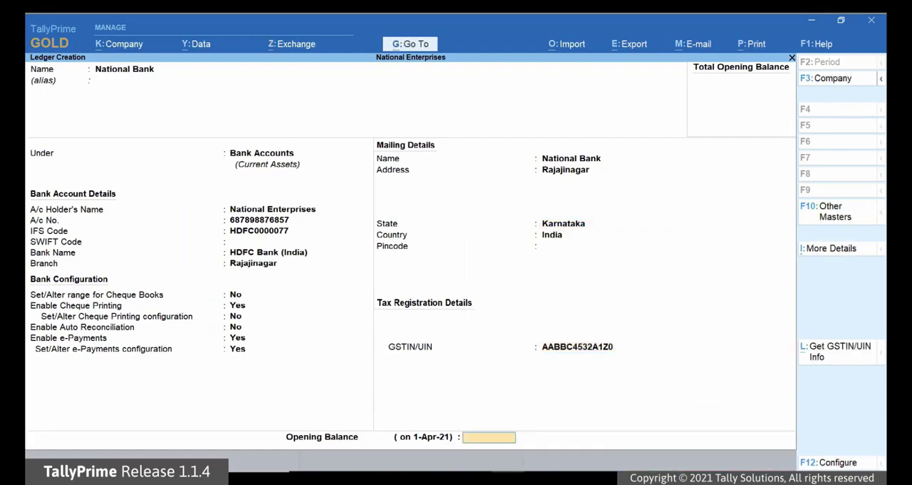
key(Return)
key(Return)
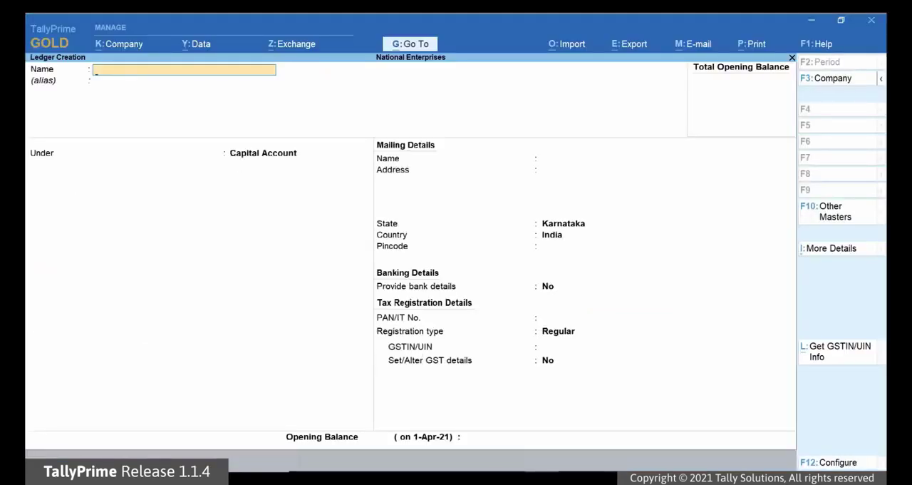
Name the new ledger with the party's name and place it under Sundry Creditors.
text(Anand)
key(Return)
key(Return)
text(Sun)
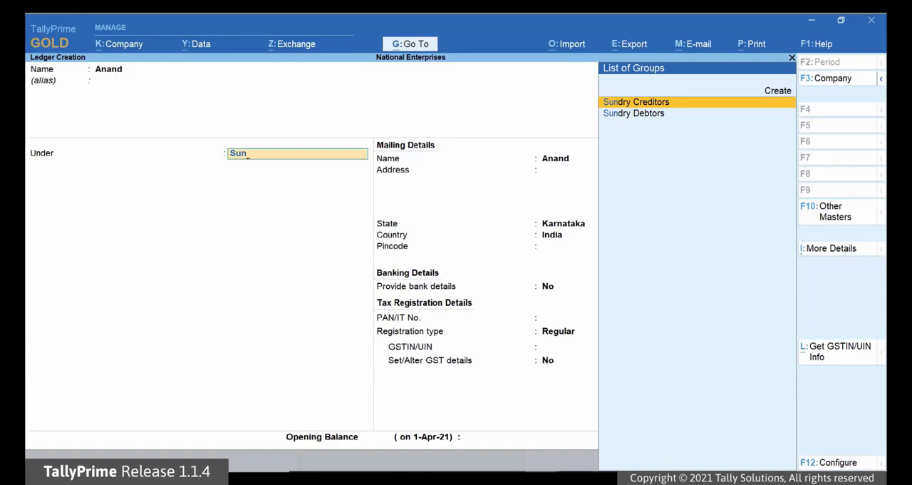
key(Return)
key(Return)
key(Return)
key(Return)
key(Return)
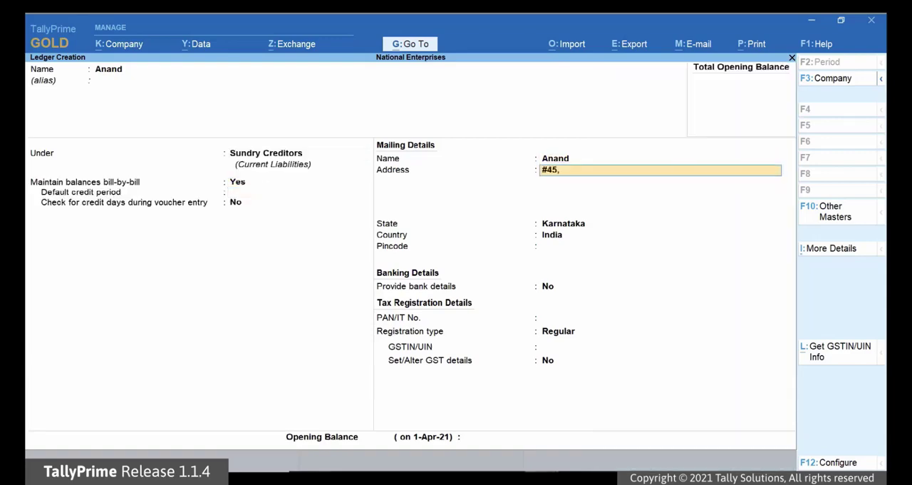
Enter the party's street address and pincode in the mailing details, keeping the default credit settings, state and country.
key(Return)
key(Return)
key(Return)
key(Return)
text(560068)
key(Return)
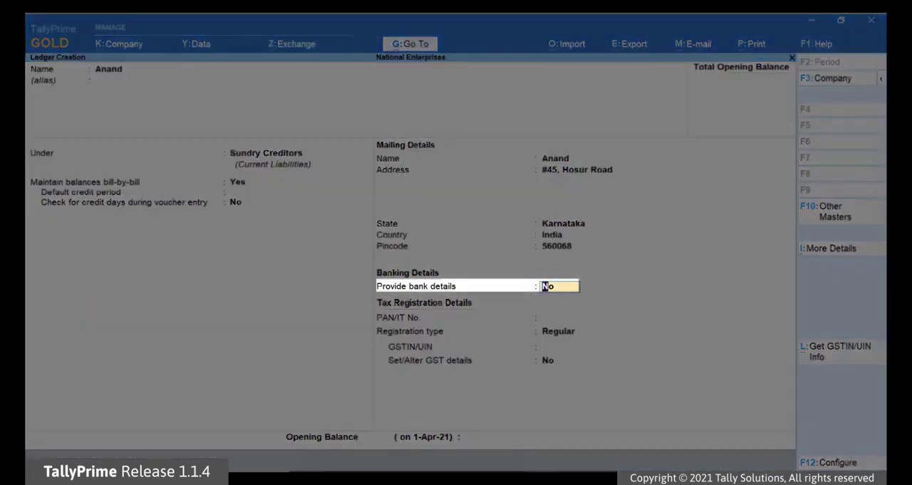
Enable bank details for the party and allow multiple beneficiary details, keeping favouring name, beneficiary code and SWIFT code hidden.
text(y)
key(Return)
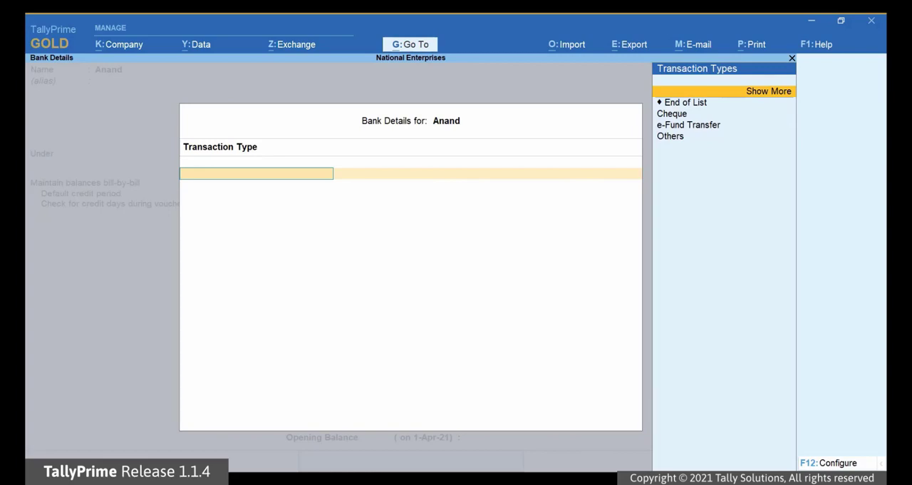
key(F12)
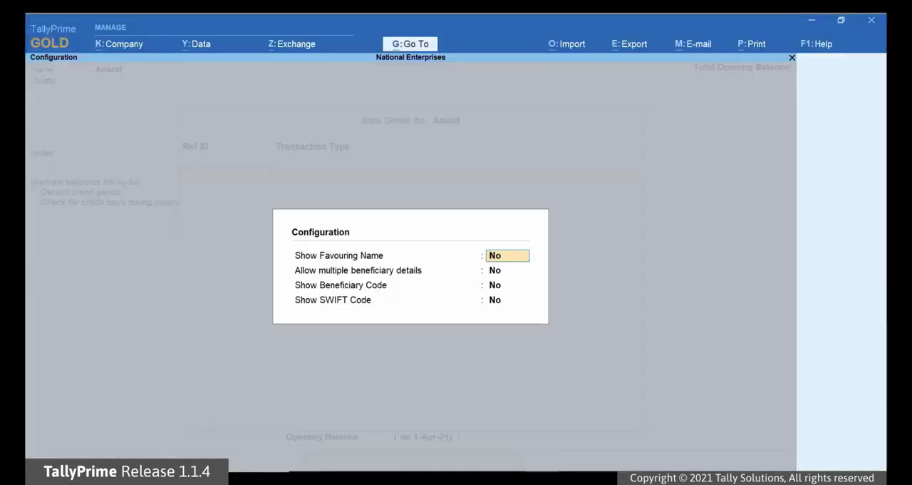
key(Return)
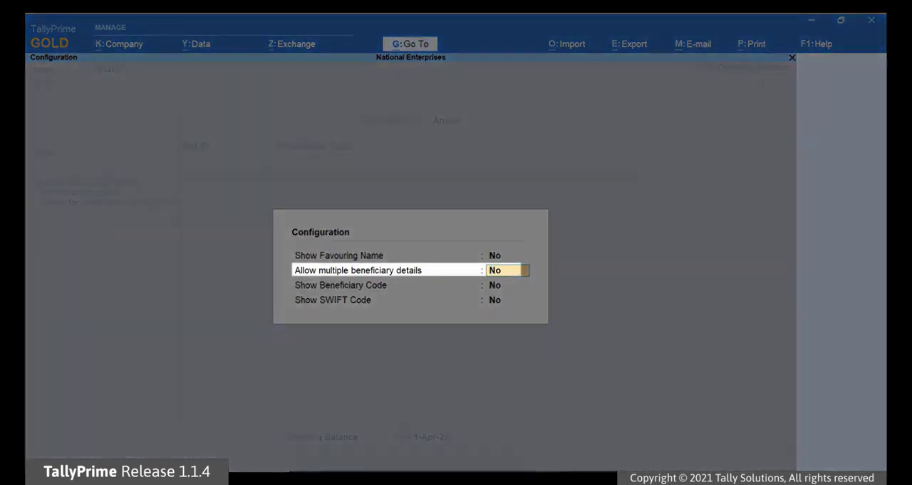
text(Yes)
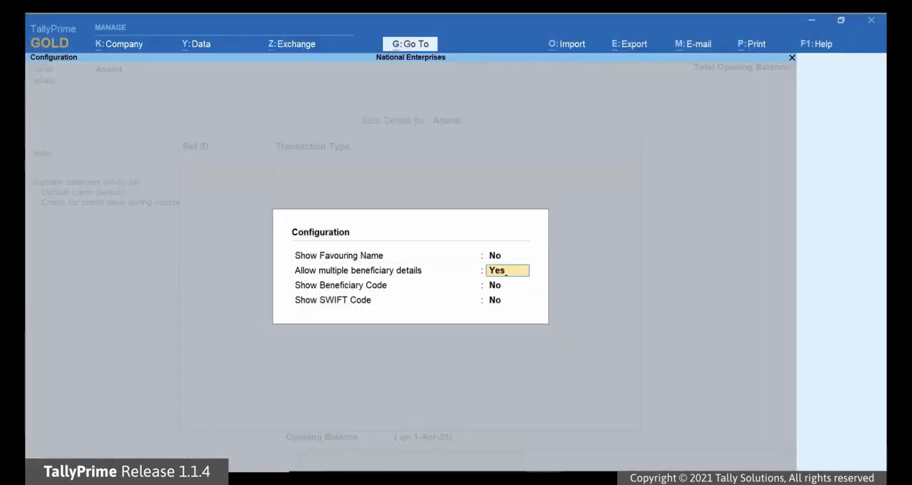
key(Return)
key(Return)
text(N)
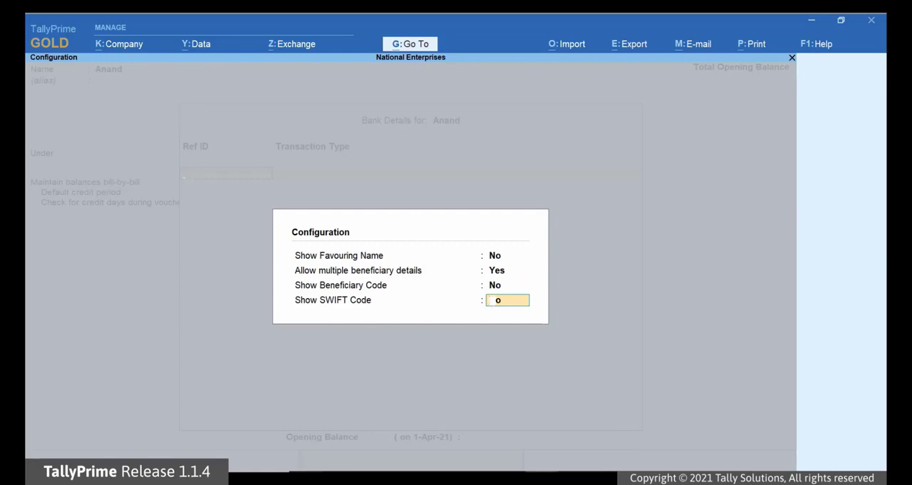
key(Return)
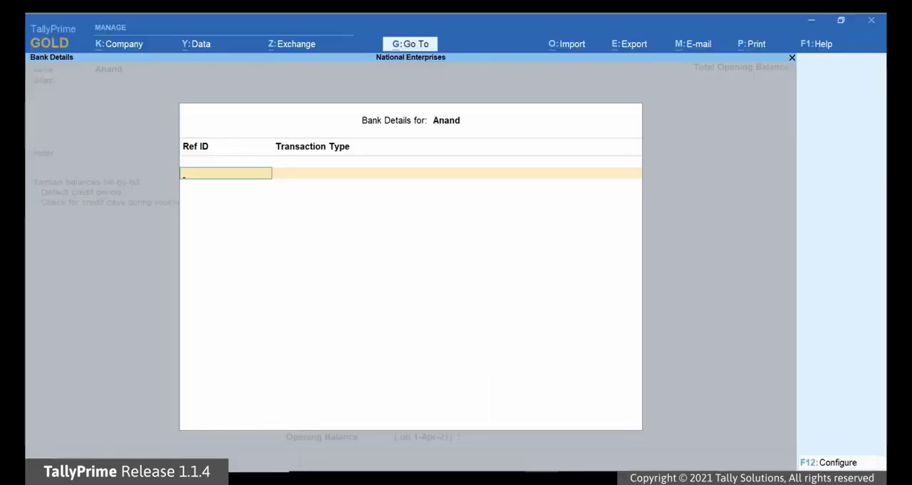
Add a beneficiary entry with reference ID Primary and transaction type e-Fund Transfer.
text(Primary)
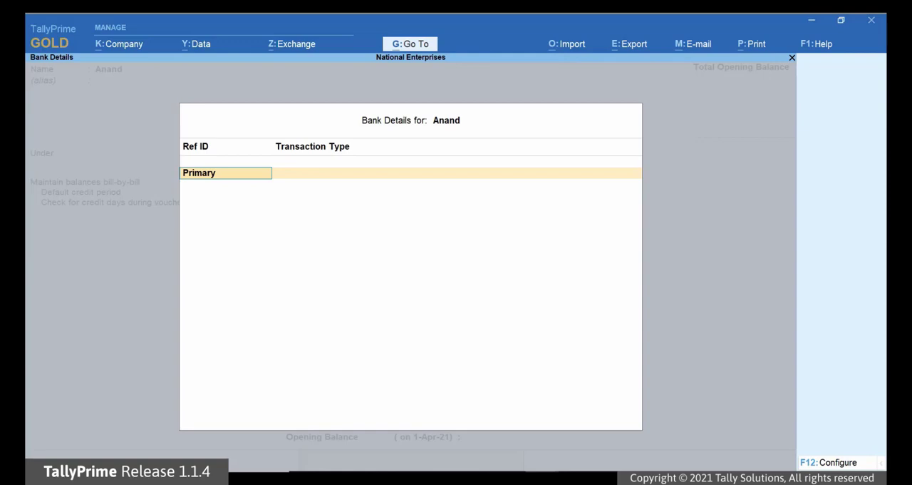
key(Return)
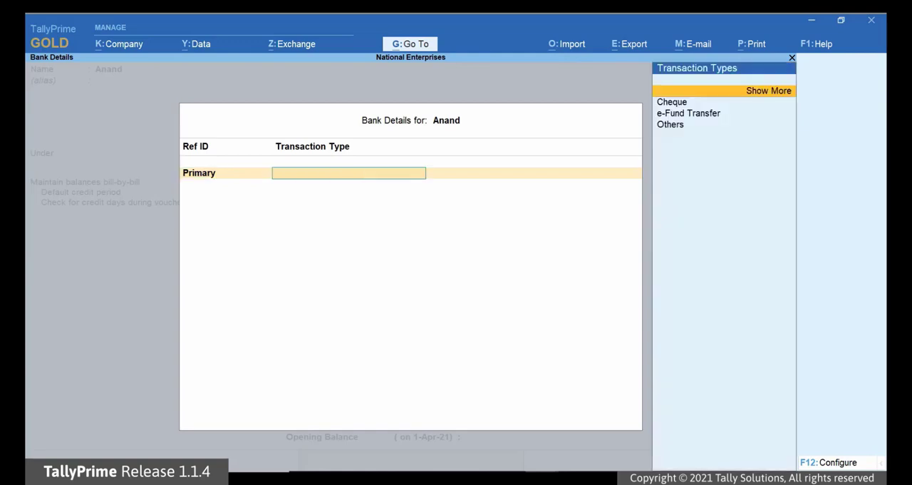
key(Down)
key(Down)
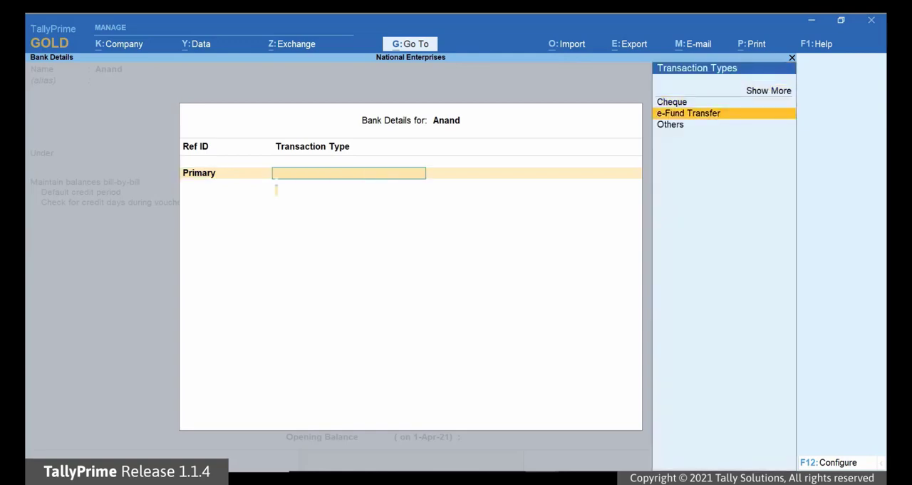
key(Return)
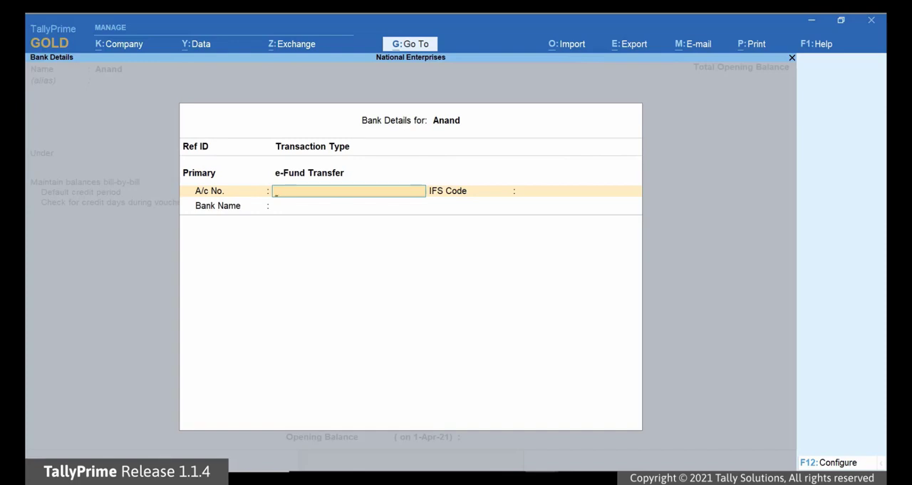
Enter the Primary beneficiary's account number, IFS code HDFC0000053 and bank name HDFC Bank (India).
key(Return)
text(HDFC)
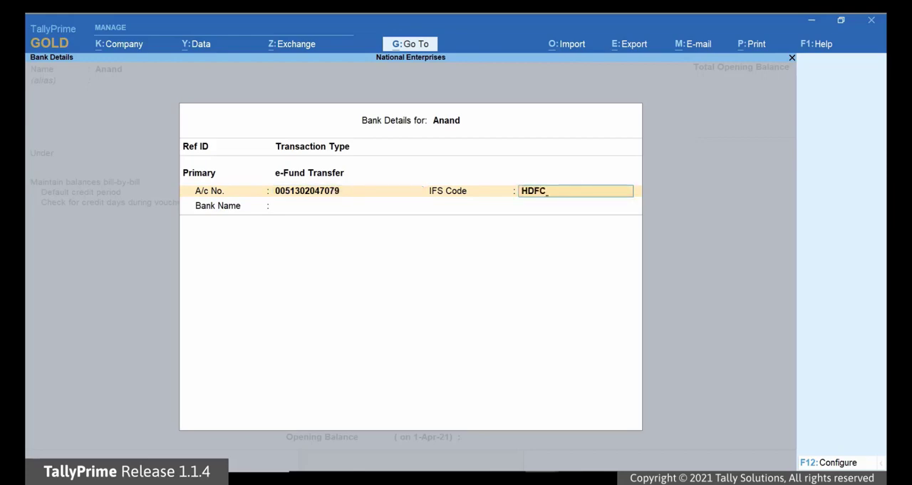
text(0000053)
key(Return)
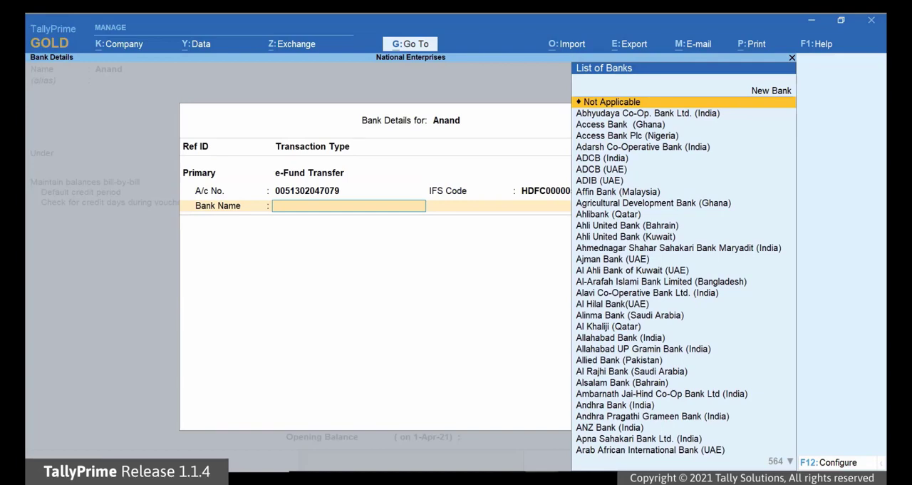
text(Hd)
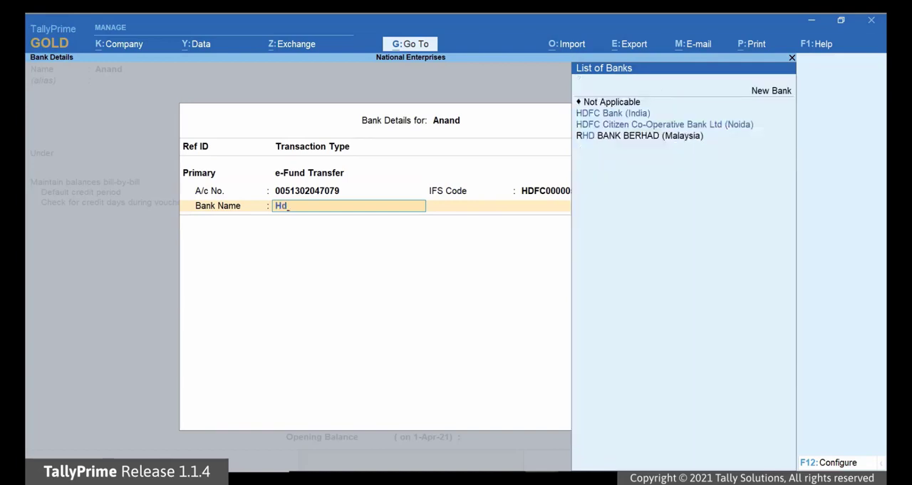
key(Return)
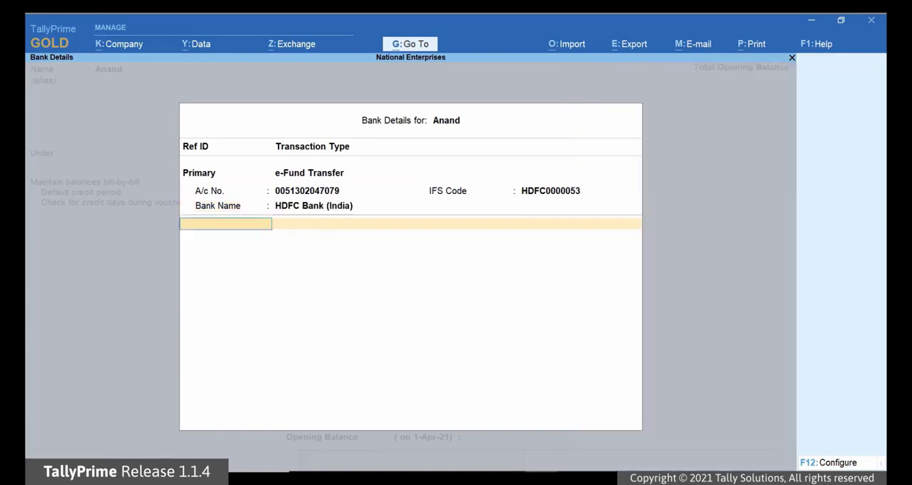
Add a second beneficiary entry with reference ID Secondary and transaction type e-Fund Transfer.
text(Secondary)
key(Return)
Enter the Secondary account number, IFS code ICIC0000038 and ICICI Bank (India), set it as default and accept the bank details.
key(Return)
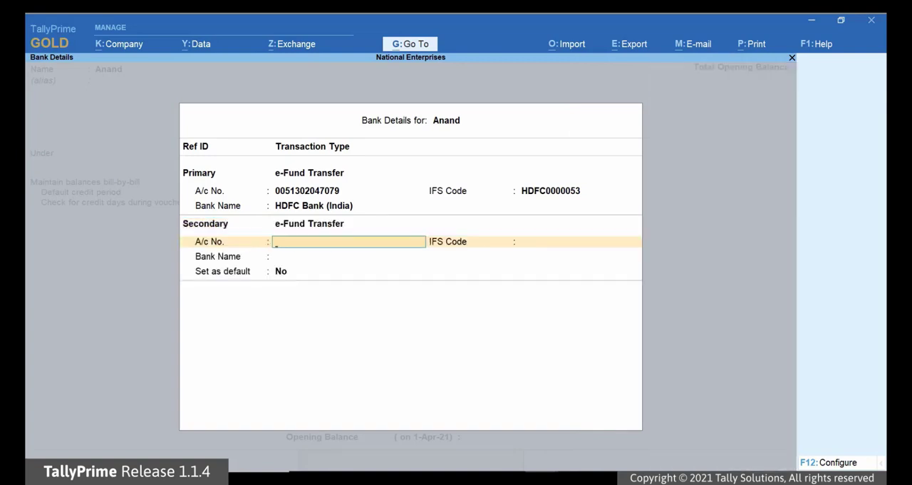
key(Return)
text(IC)
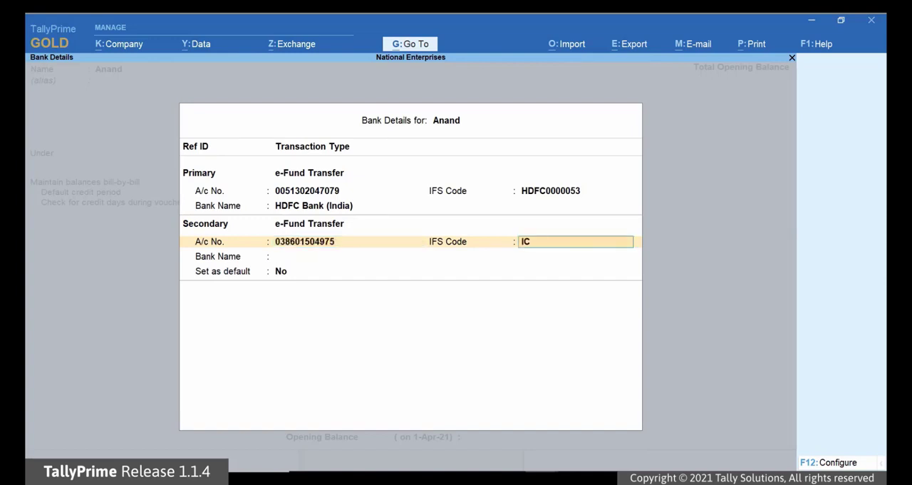
text(IC0000386)
key(Return)
text(Ic)
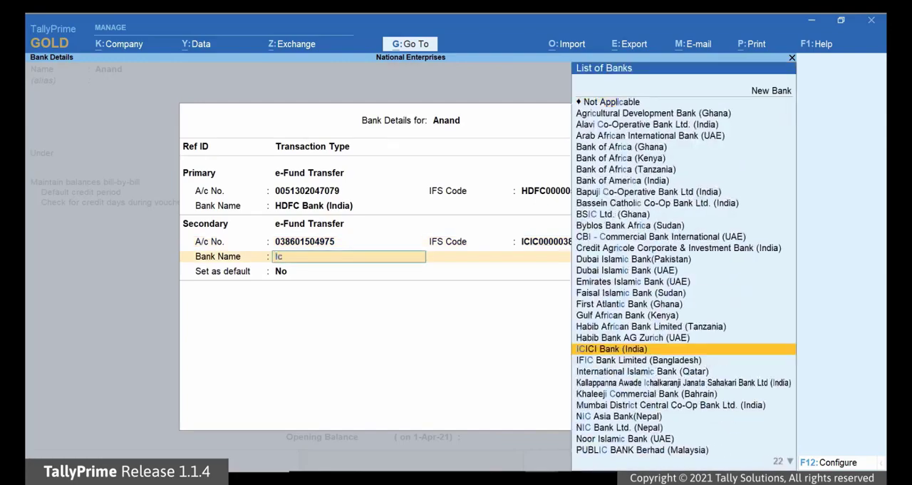
key(Return)
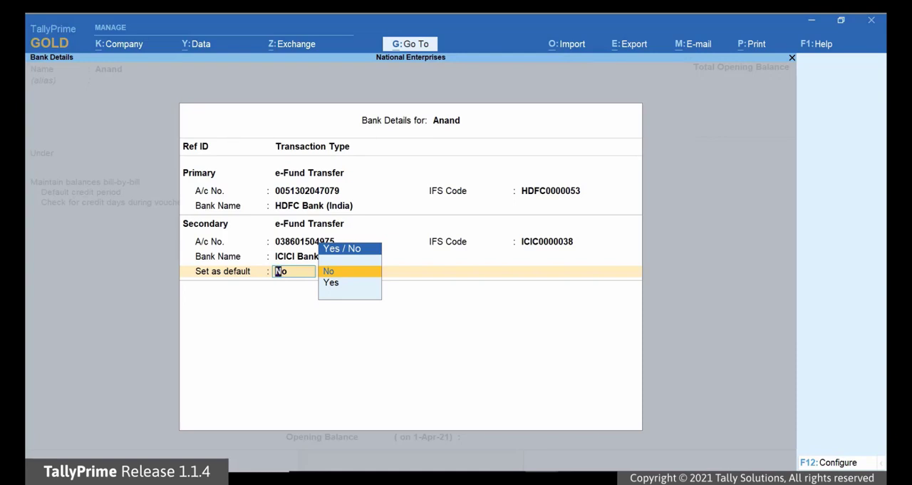
key(y)
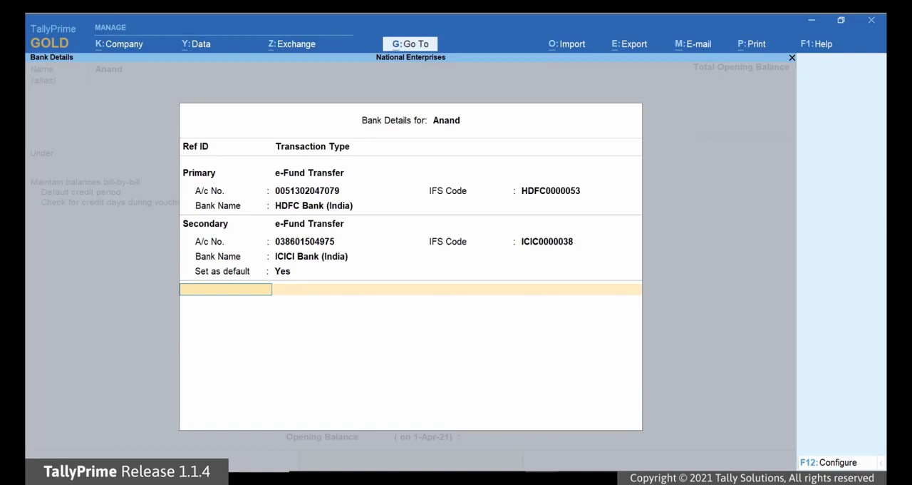
key(Return)
Enter the party's PAN/IT number and GSTIN/UIN with Regular registration, leave the opening balance blank and save the ledger.
text(ABCDE12341)
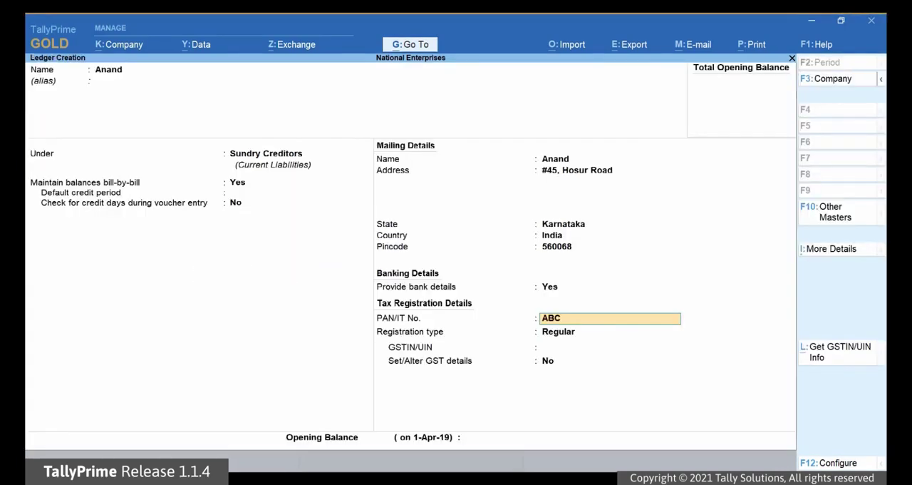
key(Return)
key(Return)
text(KAABCDE123)
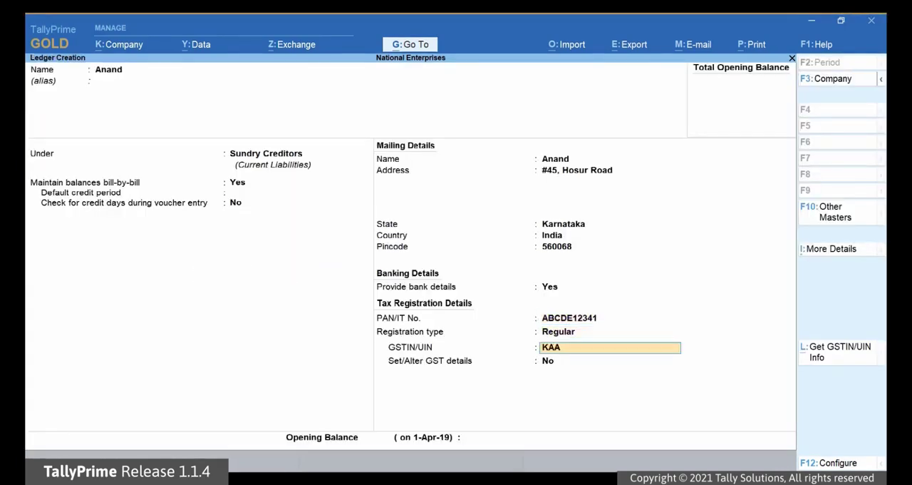
text(41ZD)
key(Return)
key(Return)
key(Return)
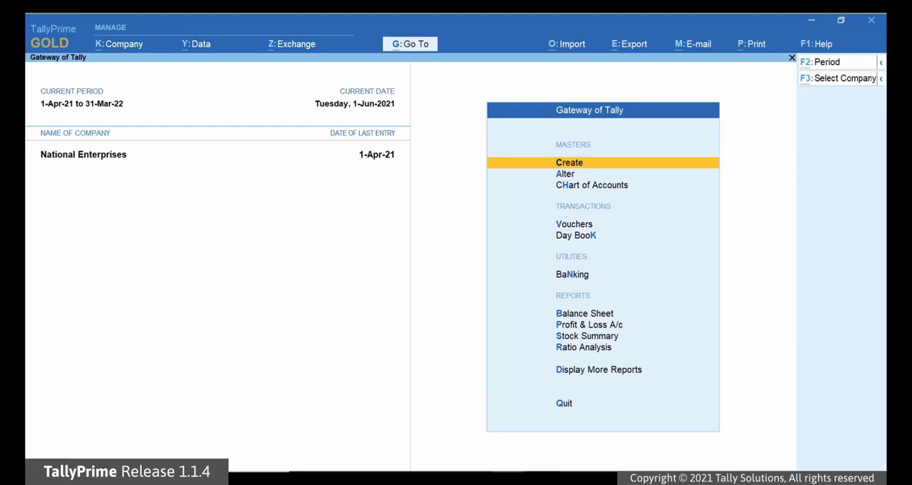
Start a new payment voucher and choose National Bank as its account.
key(alt+g)
key(Up)
key(Up)
key(Up)
key(Up)
key(Up)
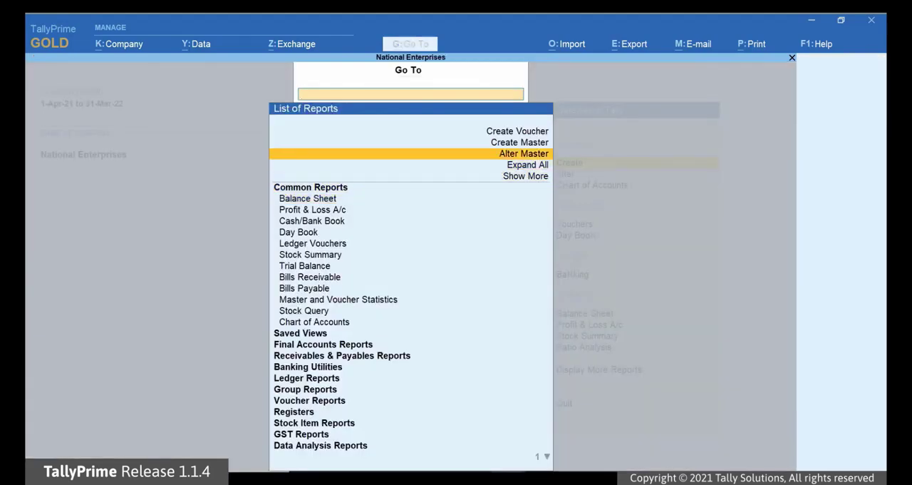
key(Return)
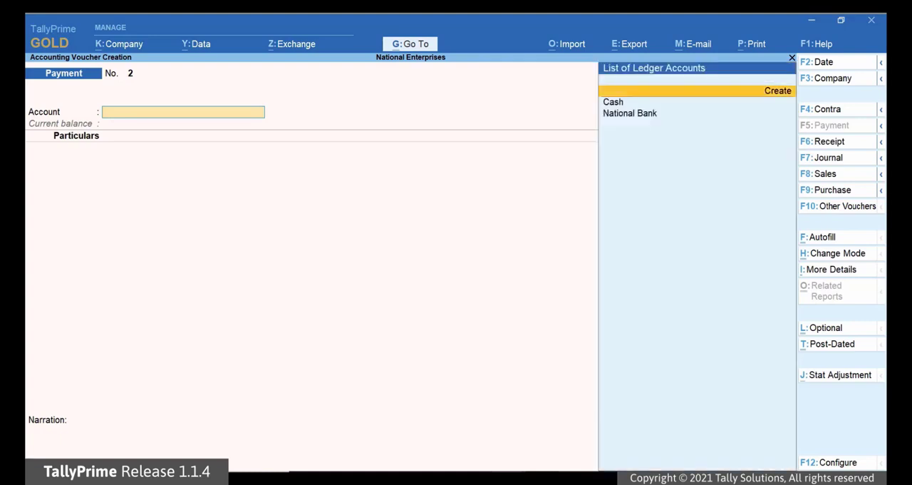
key(Down)
key(Down)
key(Return)
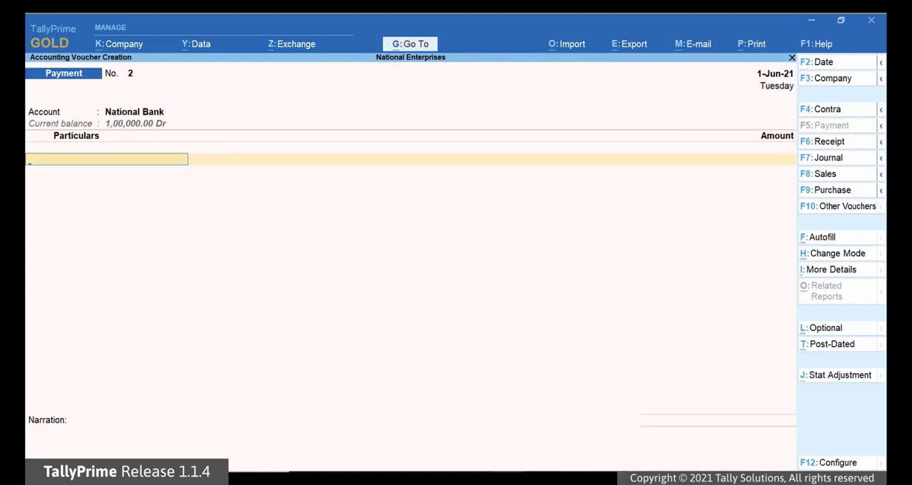
Add the party ledger to the payment voucher's particulars with an amount of 10,000.
key(Down)
key(Down)
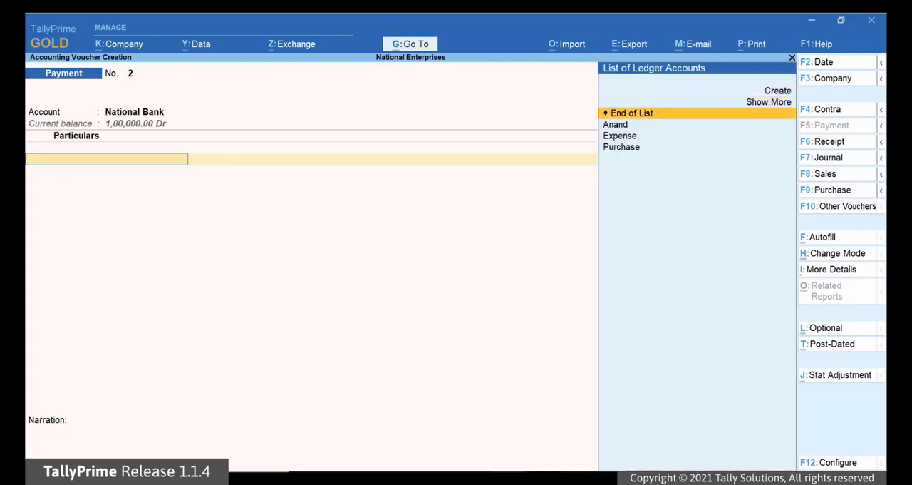
key(Return)
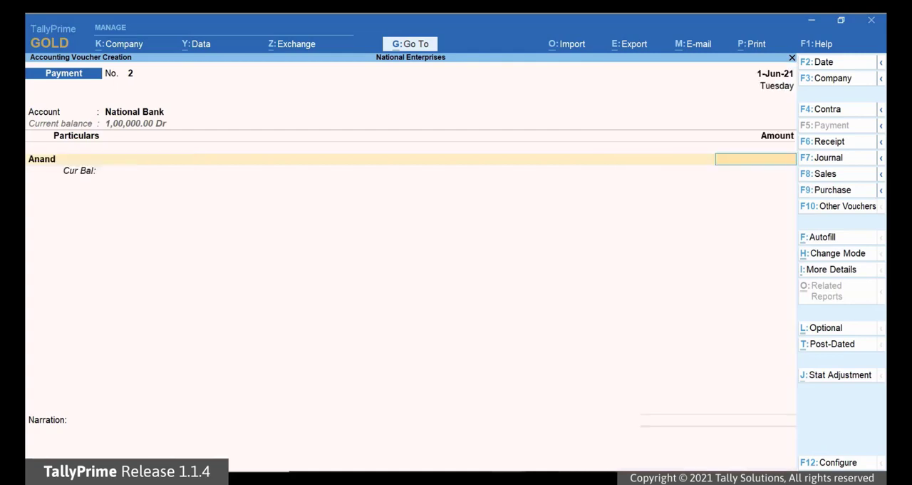
text(100000.00)
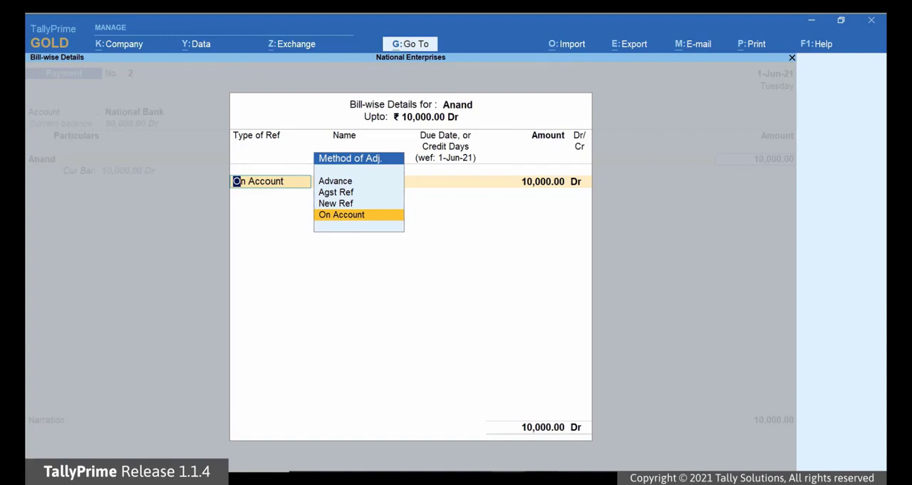
Allocate the 10,000 payment as On Account and accept the e-Fund Transfer bank allocation to the default ICICI Bank account.
key(Return)
key(Return)
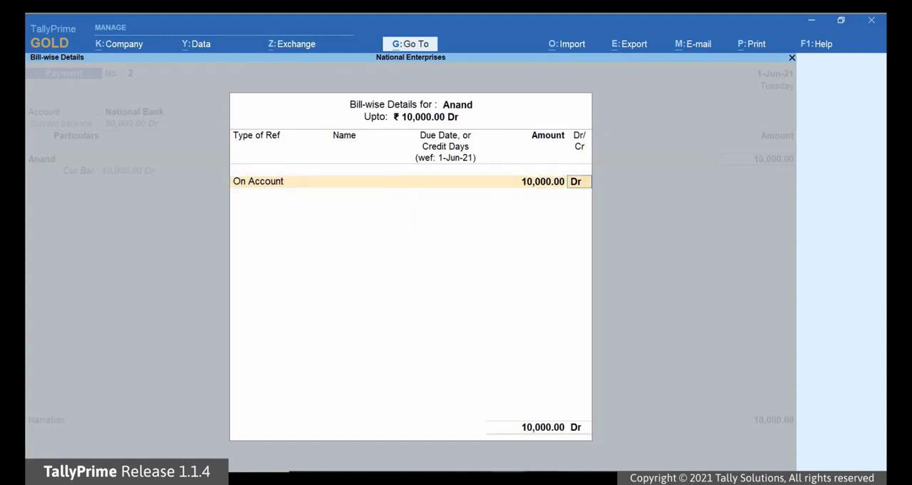
key(Return)
key(Return)
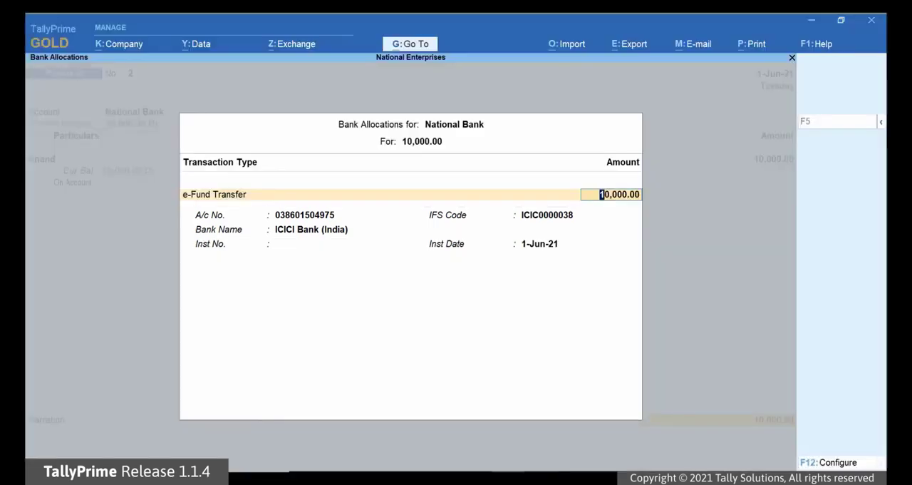
key(Return)
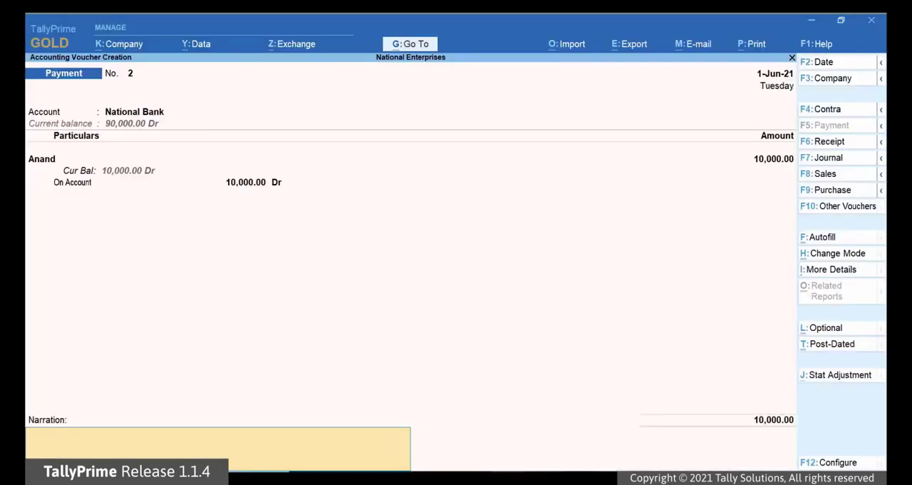
Leave the narration blank and save the 10,000 payment voucher.
key(Return)
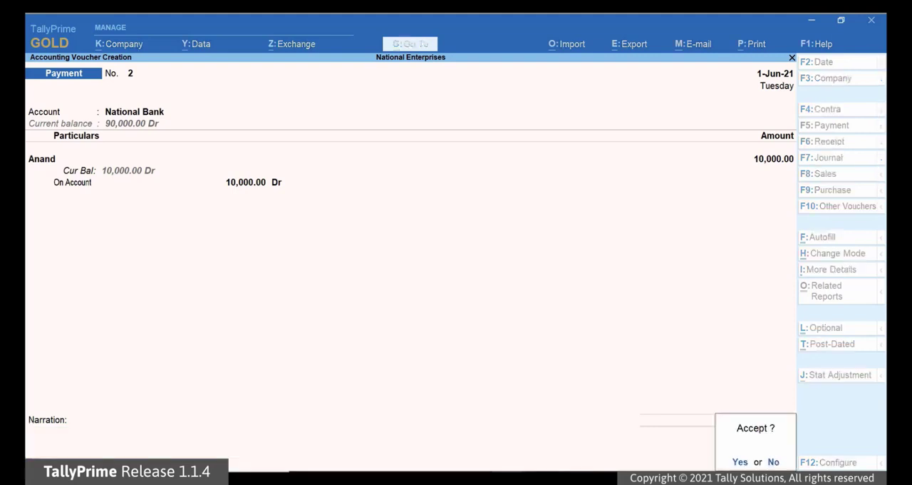
key(Return)
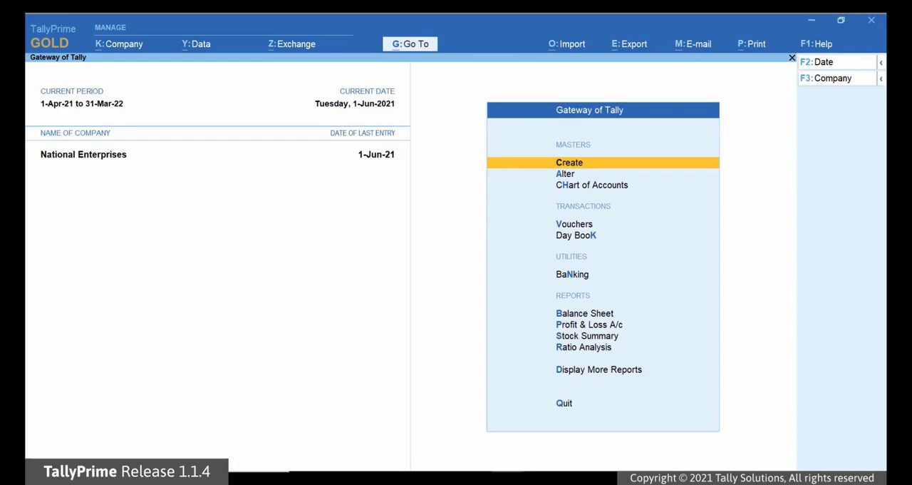
Find and open the e-Payments report for National Bank.
key(alt)
key(alt+g)
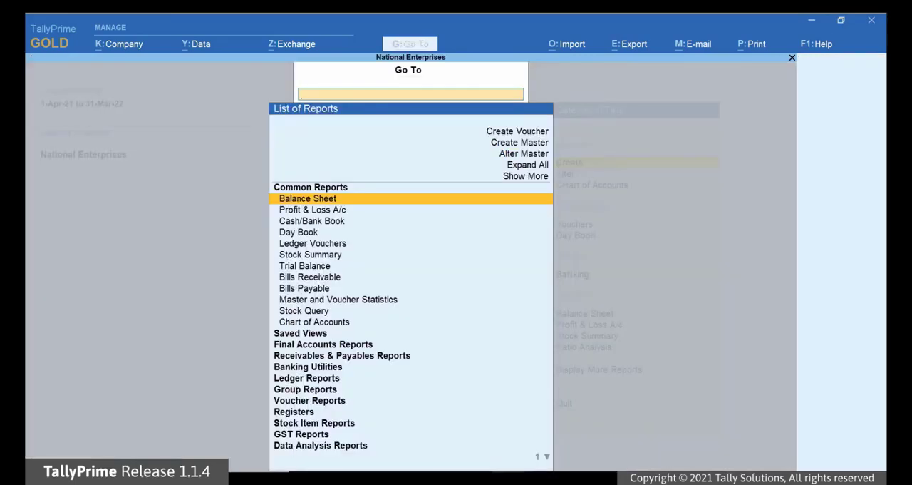
text(E-Pay)
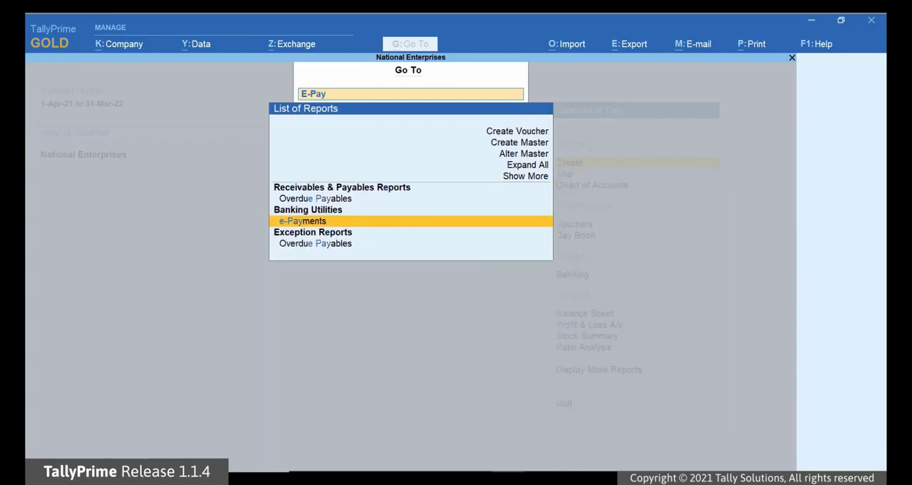
key(Return)
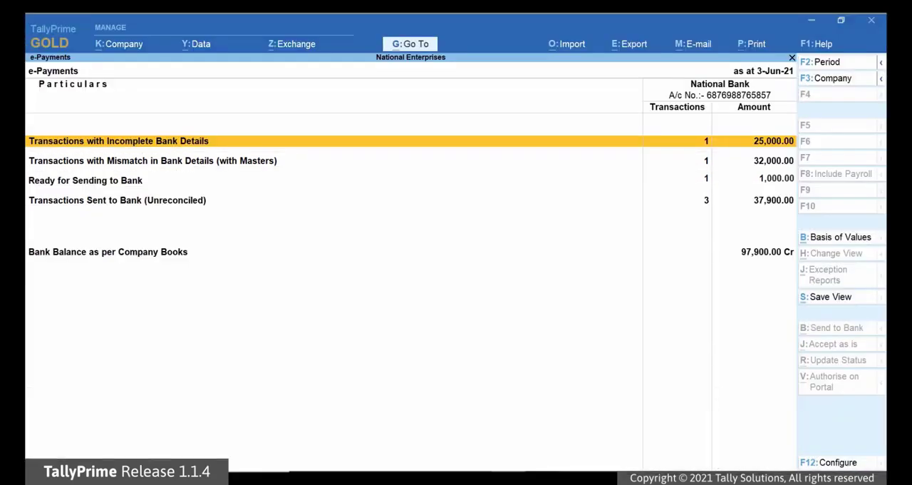
Fill the missing bank details of the 25,000 transaction by copying the master information, save them in the voucher and return to the e-Payments summary.
key(Return)
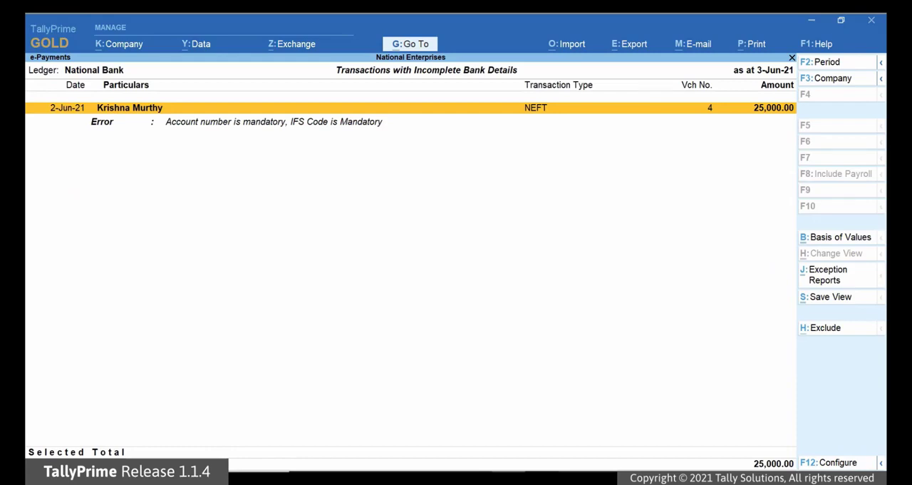
key(Return)
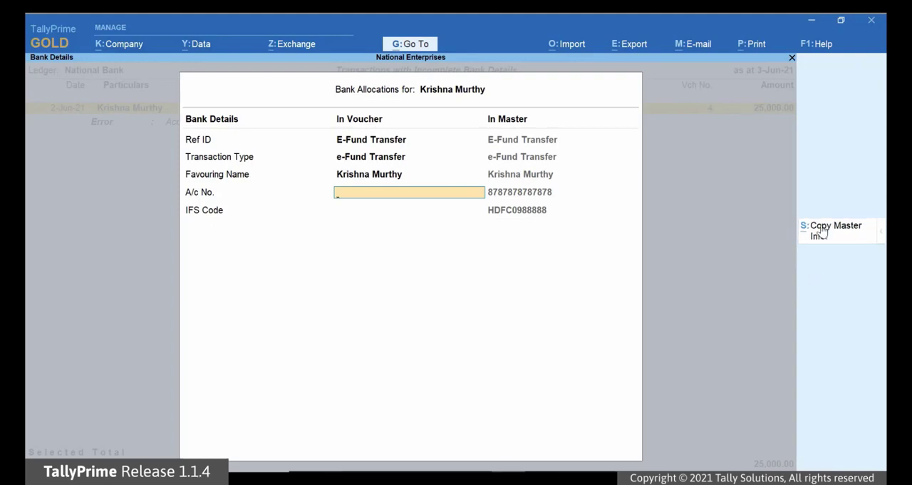
click(820, 231)
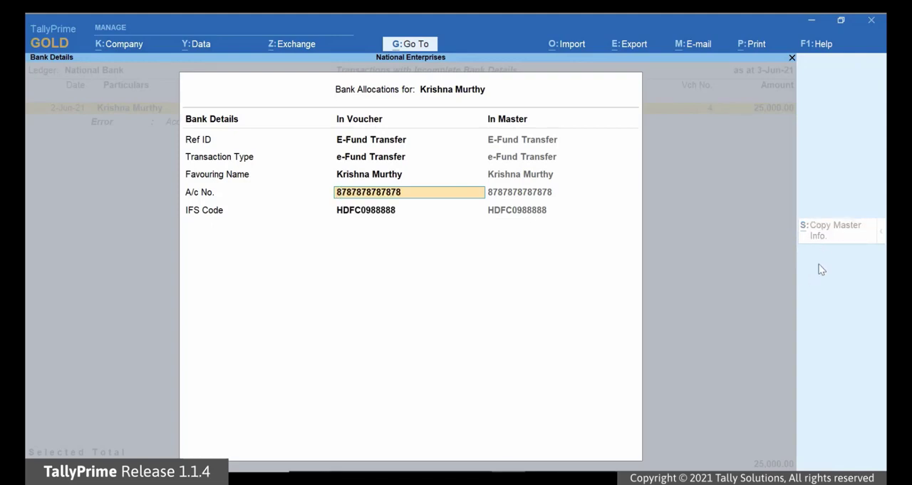
key(Return)
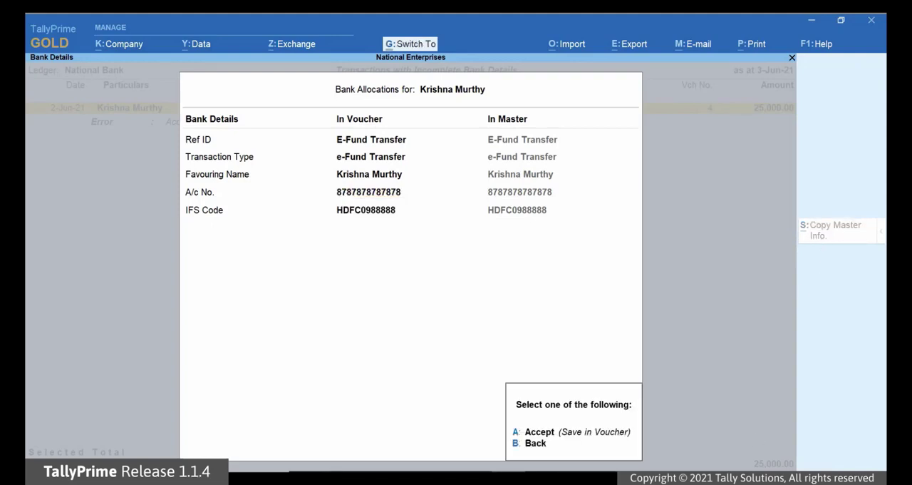
key(a)
key(Escape)
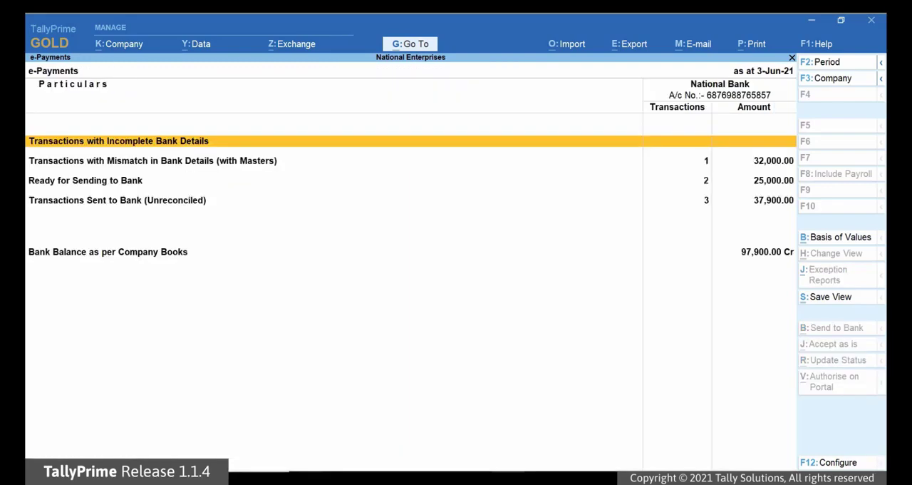
Accept as is the 32,000 voucher listed under Transactions with Mismatch in Bank Details (with Masters).
key(Down)
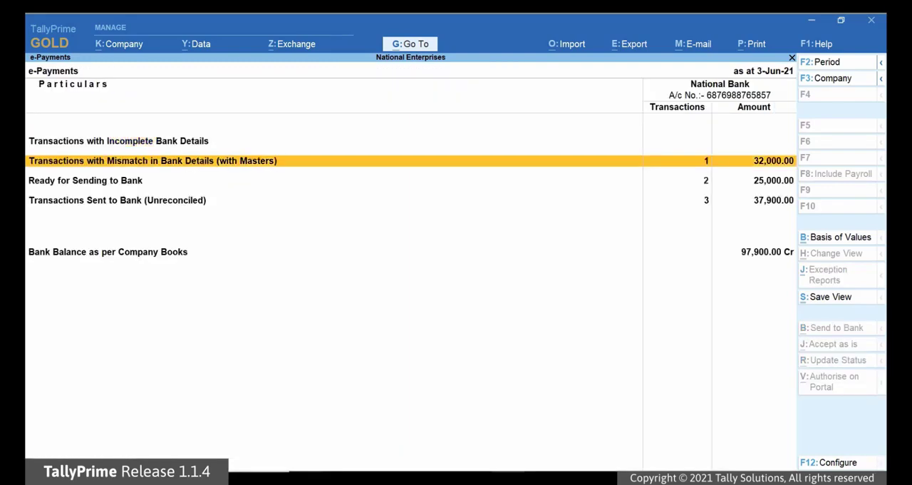
key(Return)
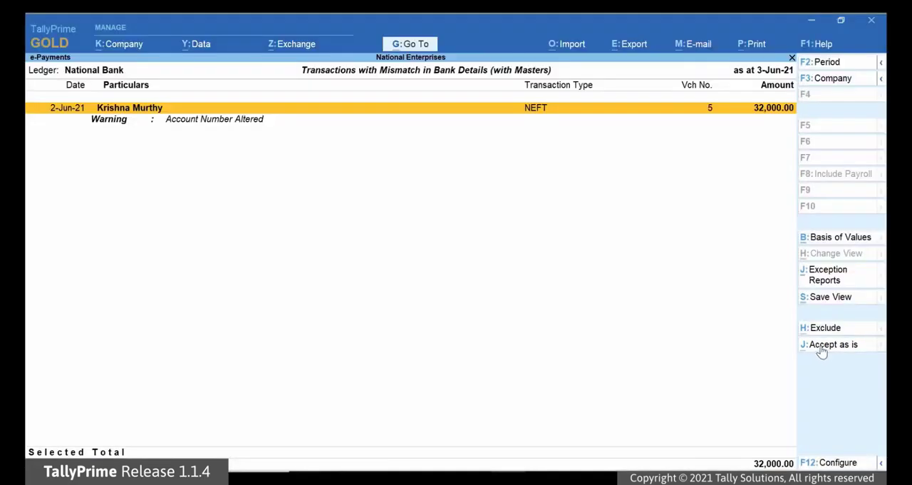
click(827, 344)
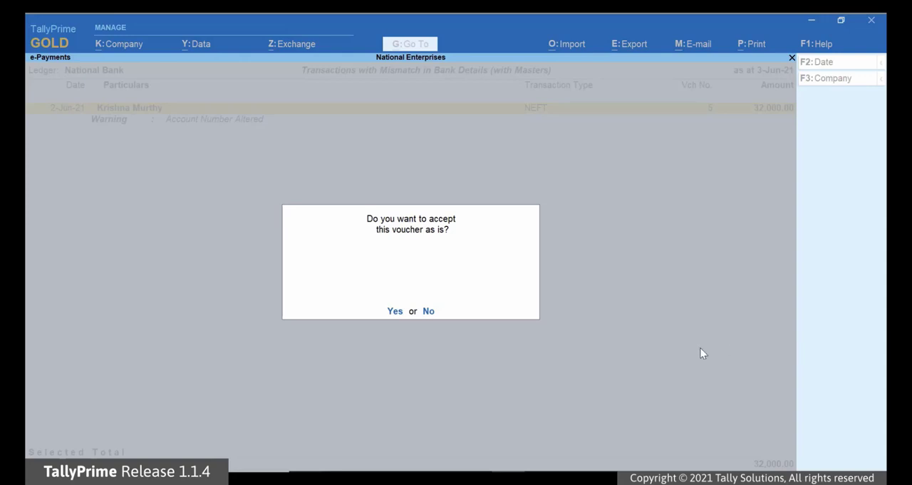
click(396, 311)
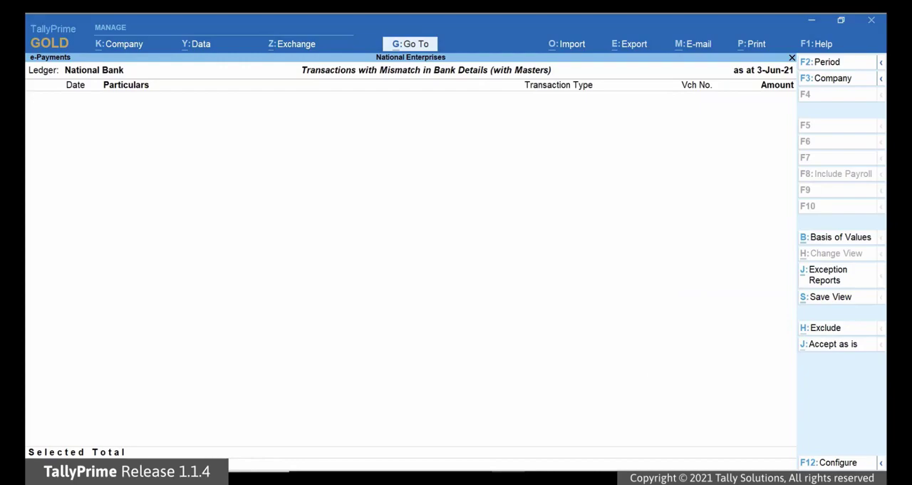
key(Escape)
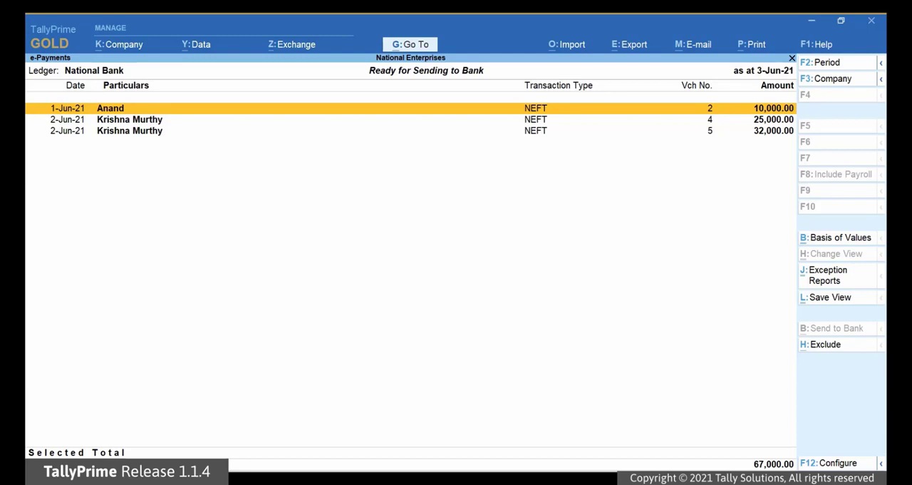
Select all transactions under Ready for Sending to Bank and export their payment instructions as 0308.001 to D:\Data\HDFC.
key(space)
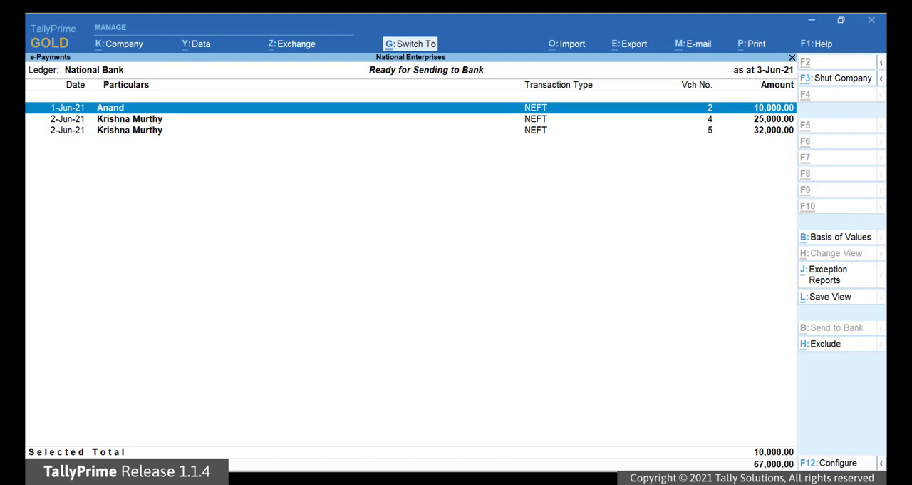
key(ctrl+space)
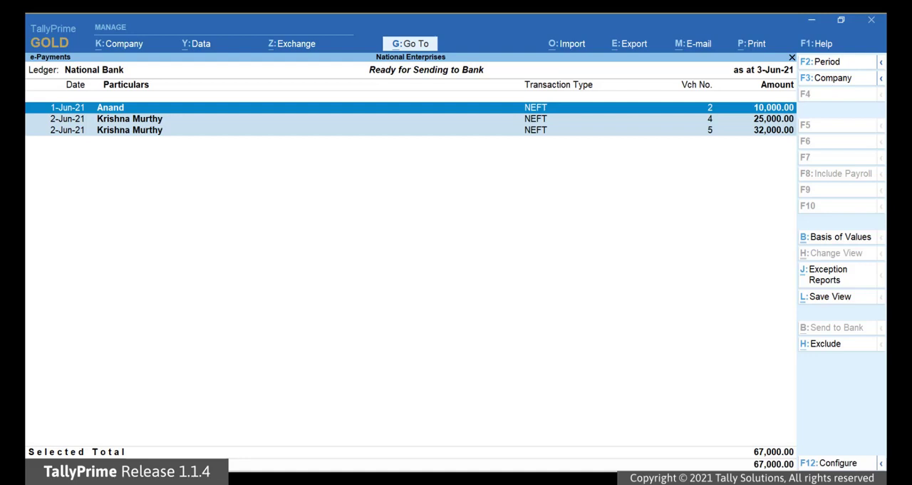
key(alt+e)
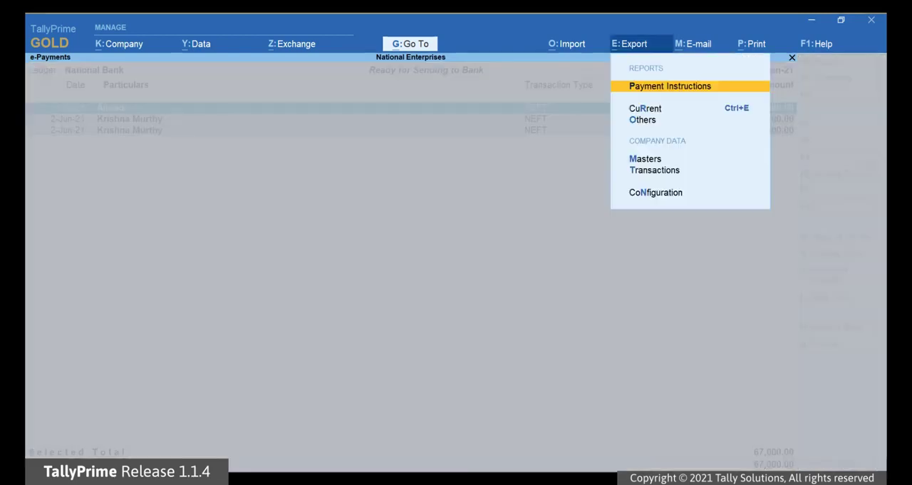
key(Return)
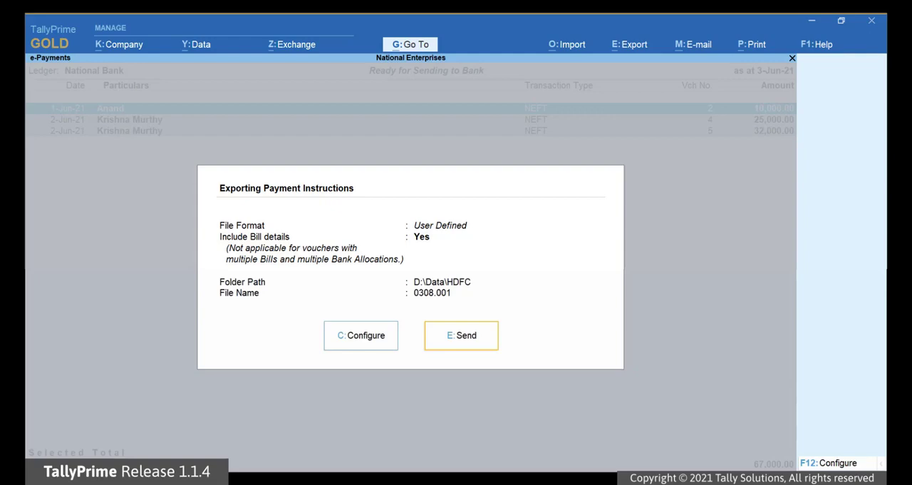
key(Return)
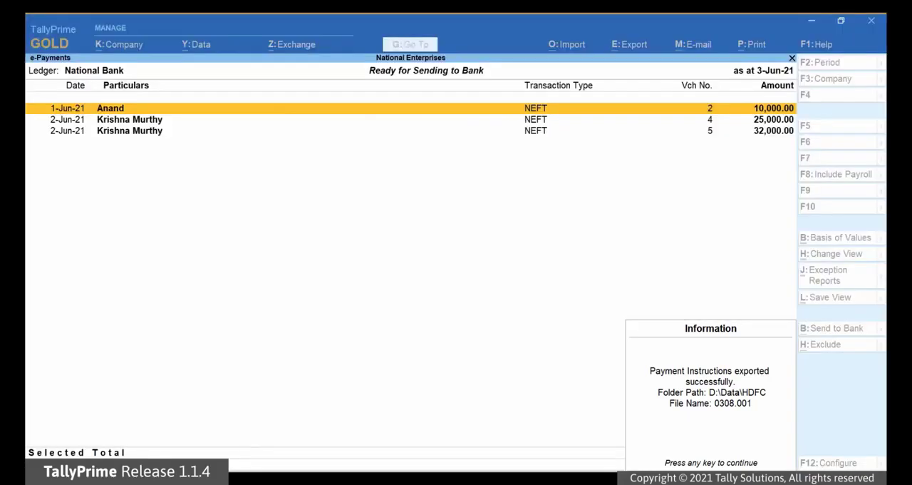
key(Return)
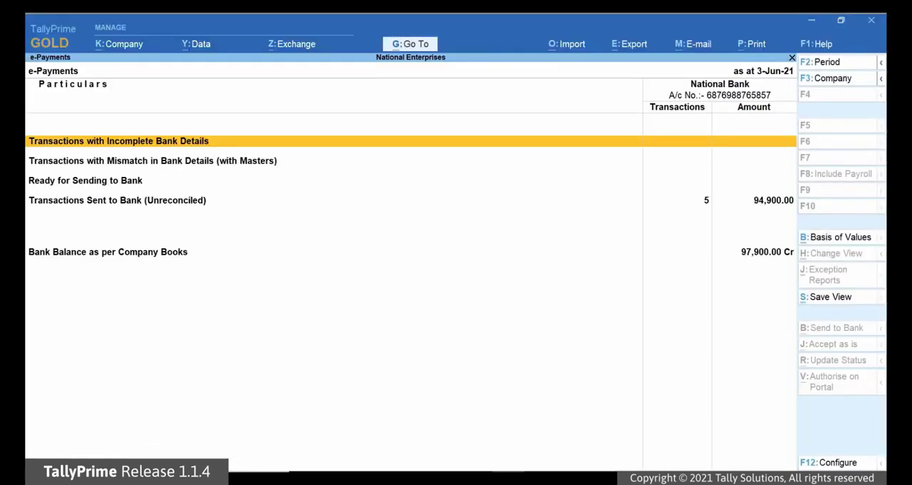
Open Transactions Sent to Bank (Unreconciled) and go to the 10,000 transaction dated 1-Jun-21 to check its status.
key(Down)
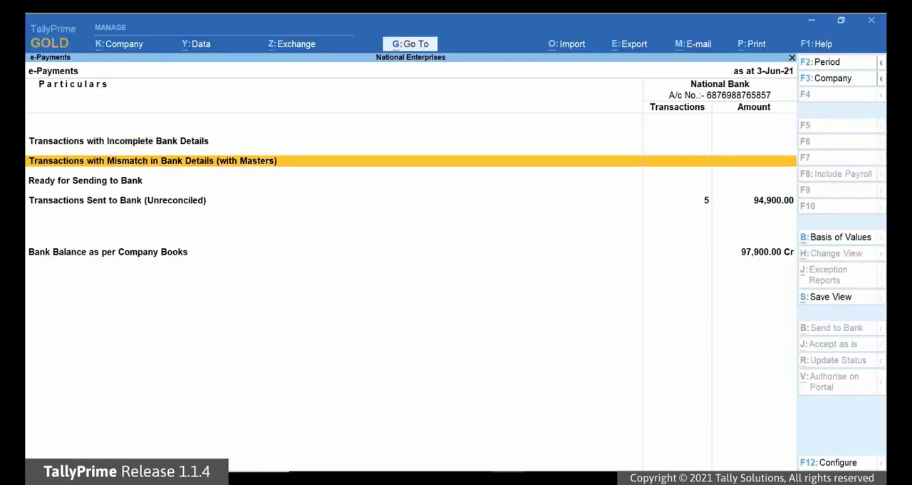
key(Down)
key(Down)
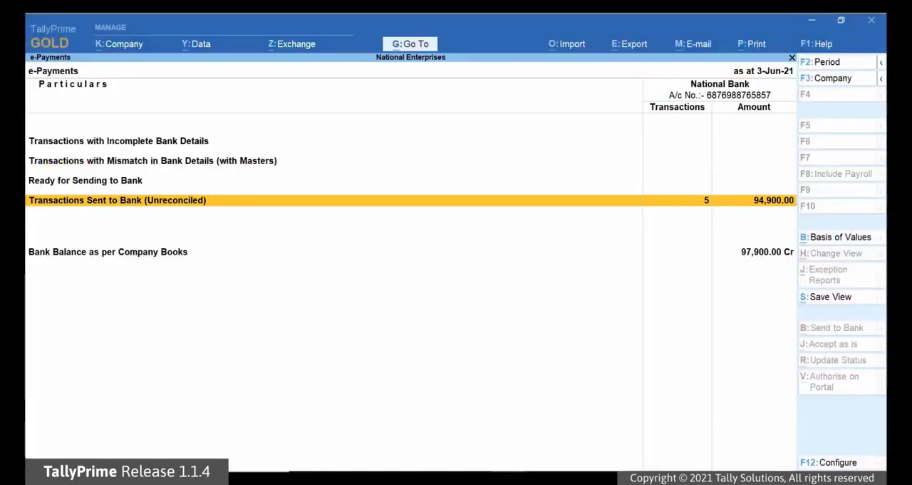
key(Return)
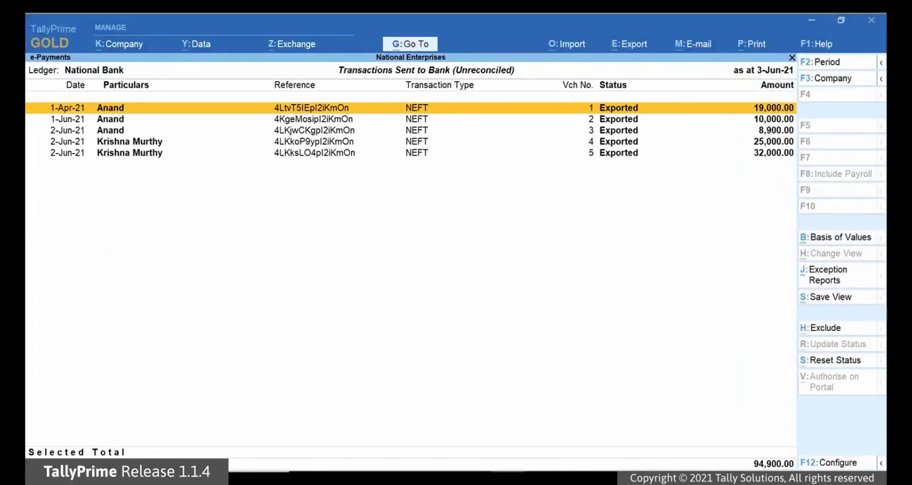
key(Down)
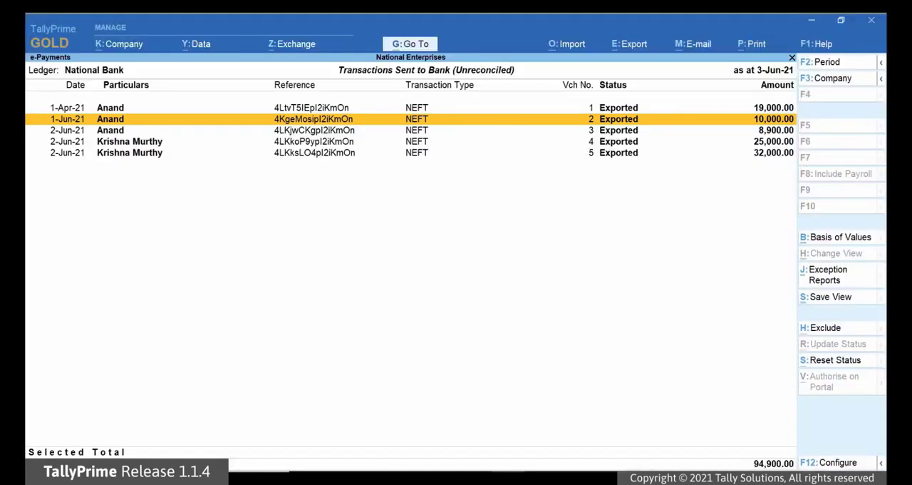
Import the bank's intermediate file RRBI0912.R001 from the path C:\exports\prime\hdfc.
key(alt+o)
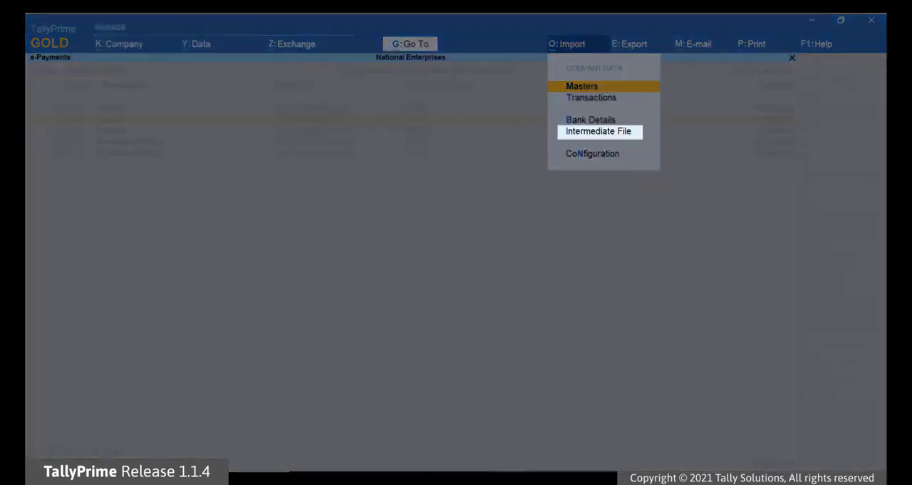
key(Down)
key(Down)
key(Down)
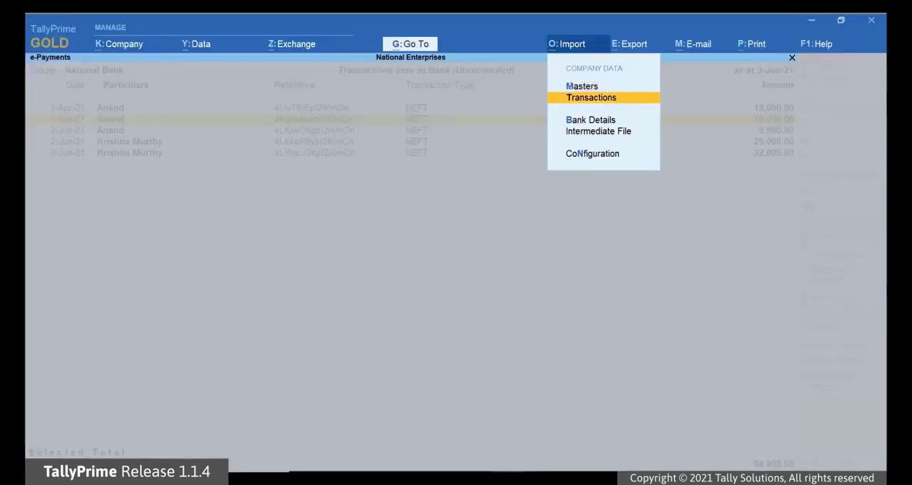
key(Return)
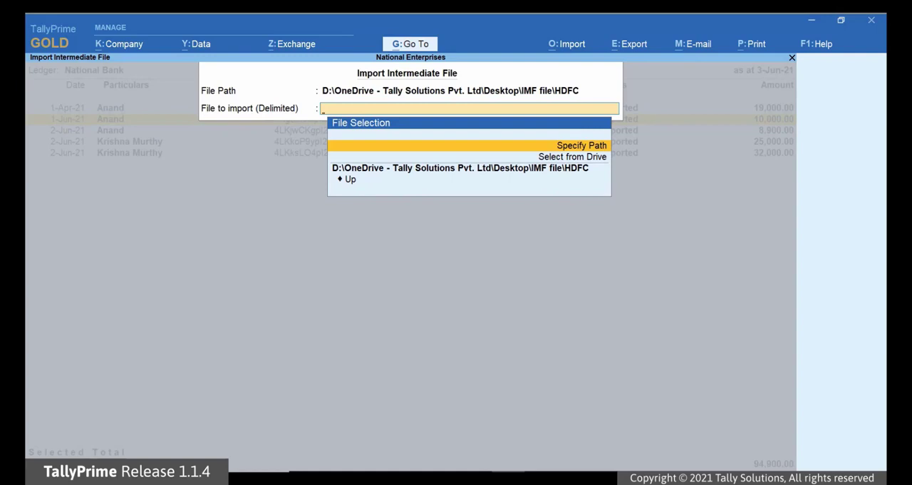
key(Return)
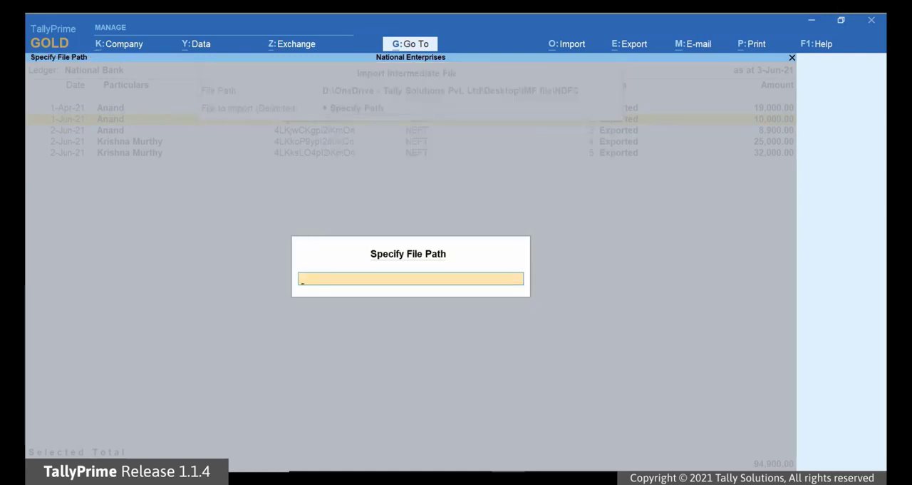
text(C:\exports\)
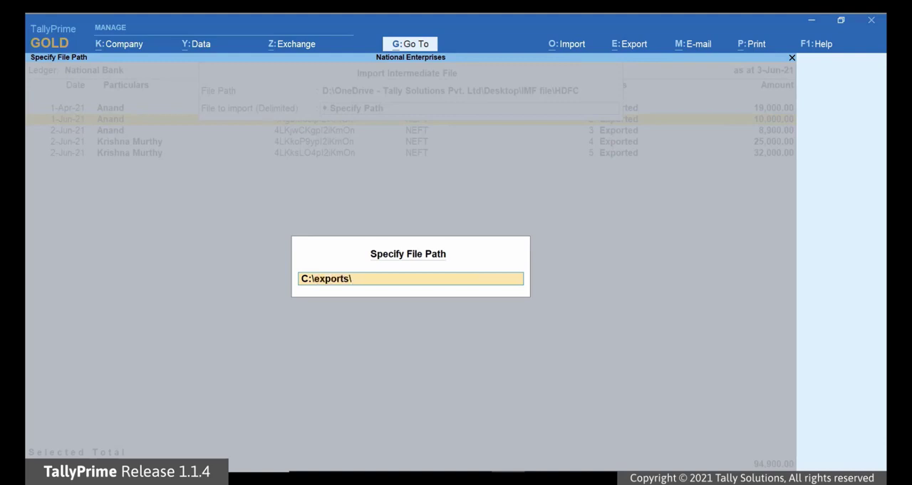
text(prime\hdfc)
key(Return)
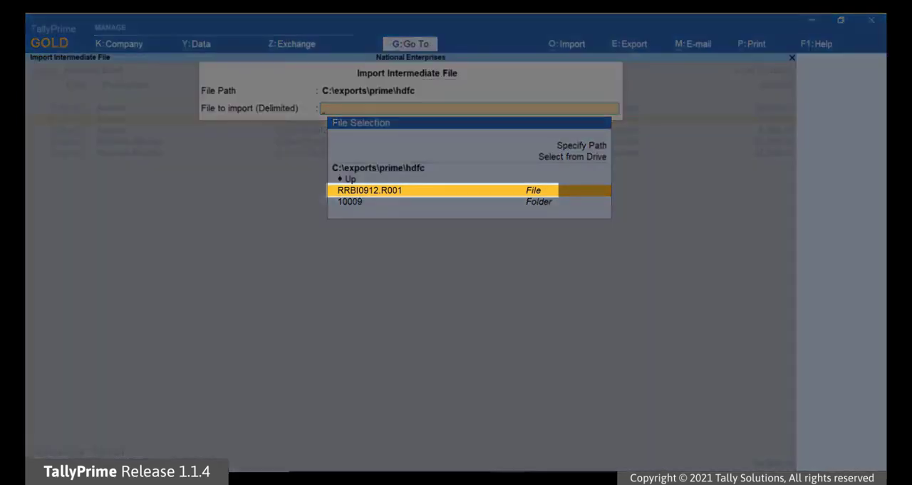
key(Return)
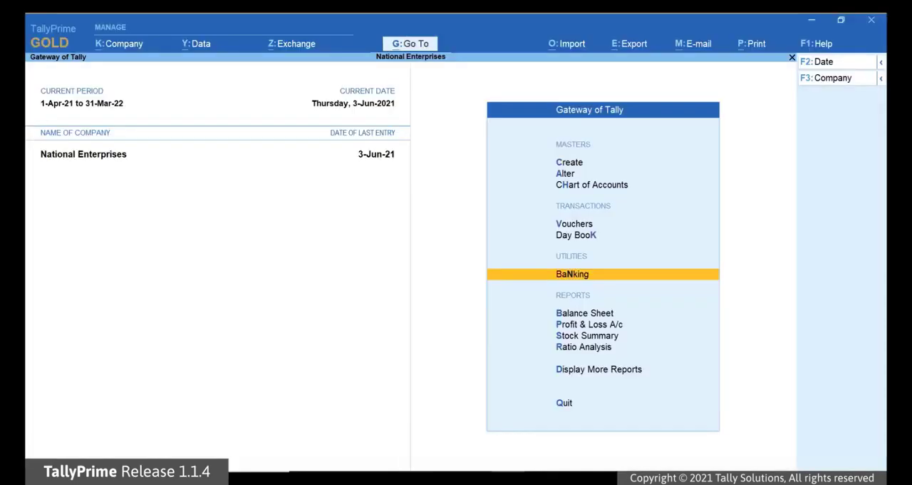
Open the Bank Reconciliation report for the National Bank ledger.
key(alt+g)
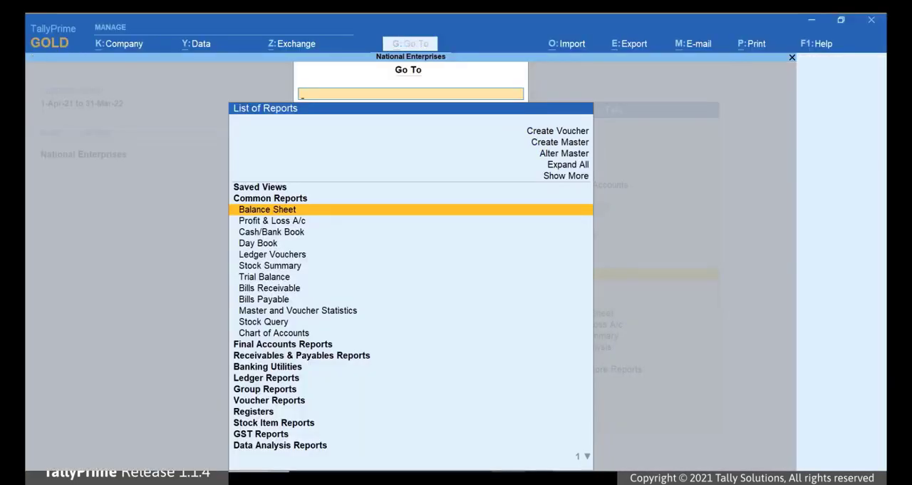
text(Bank)
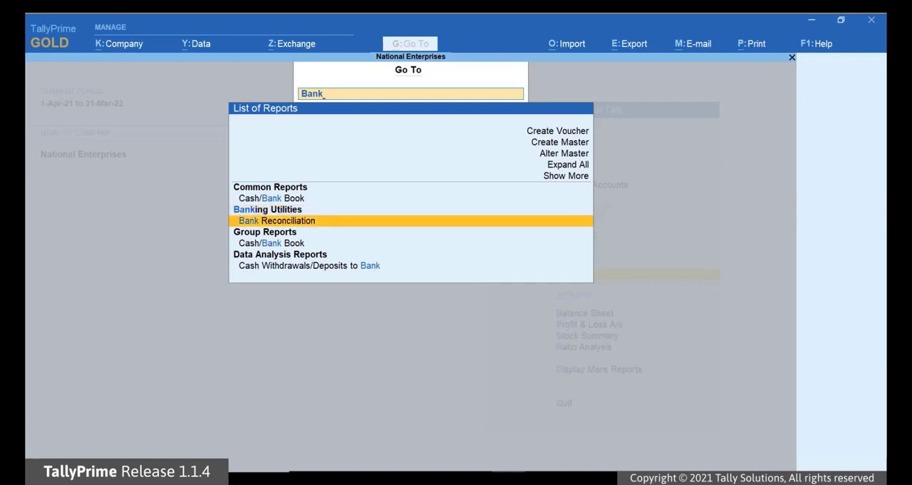
key(Return)
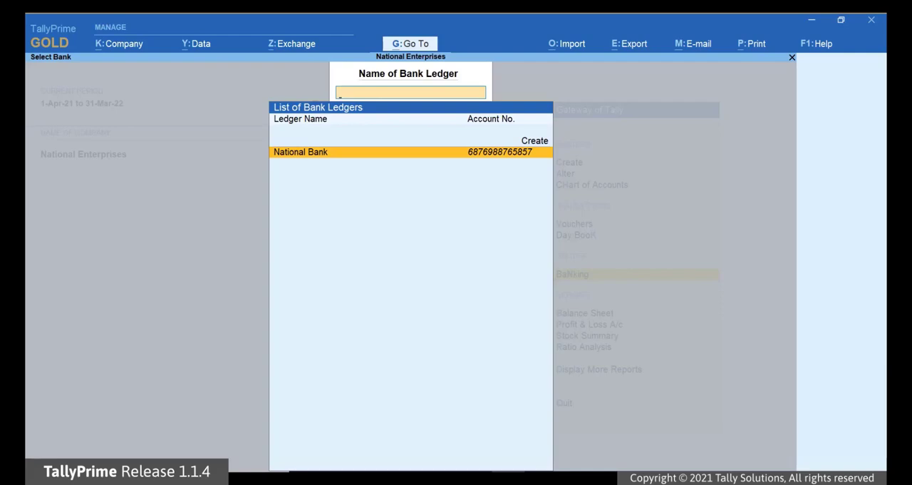
key(Return)
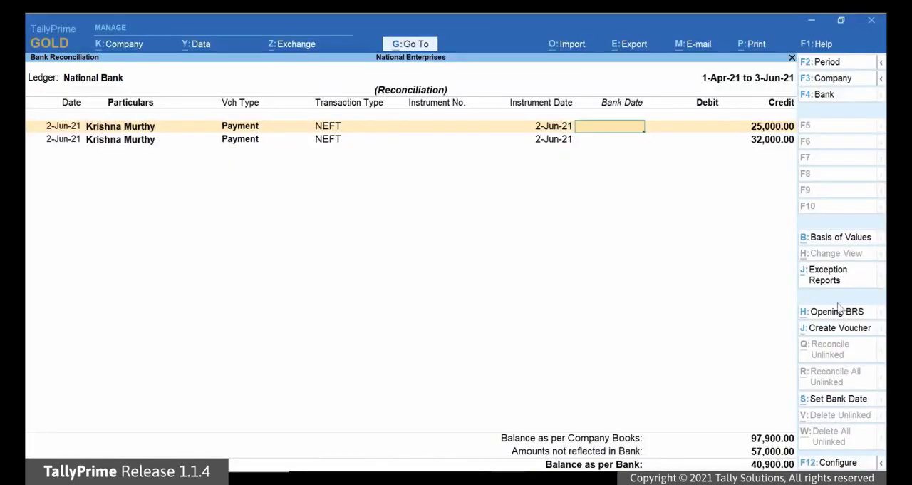
Set the report's basis of values to include reconciled transactions and go through the listed entries.
click(856, 241)
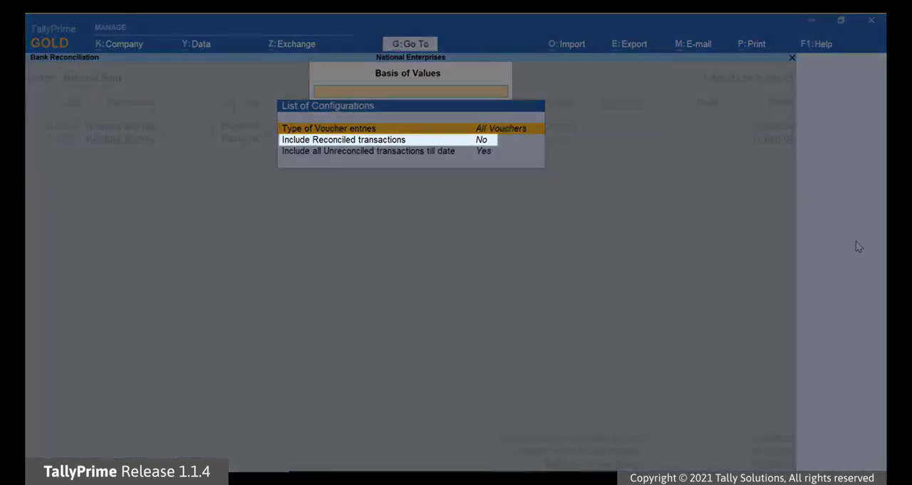
key(Down)
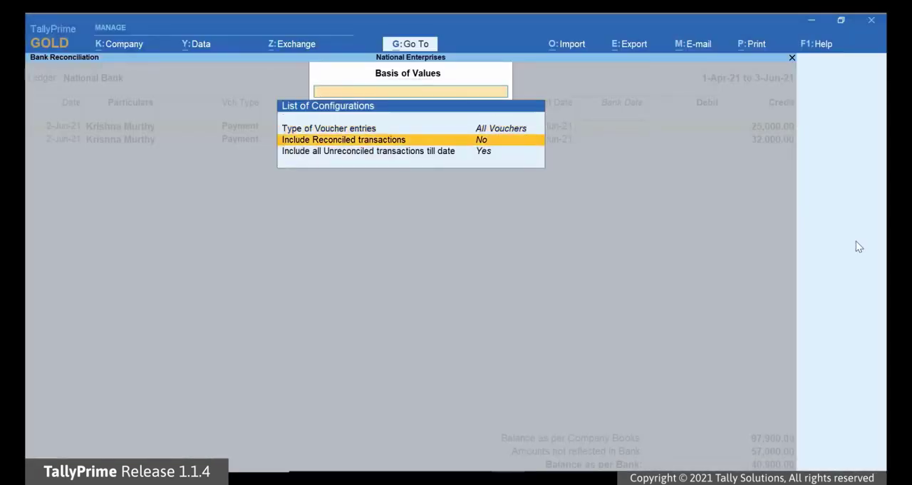
key(Return)
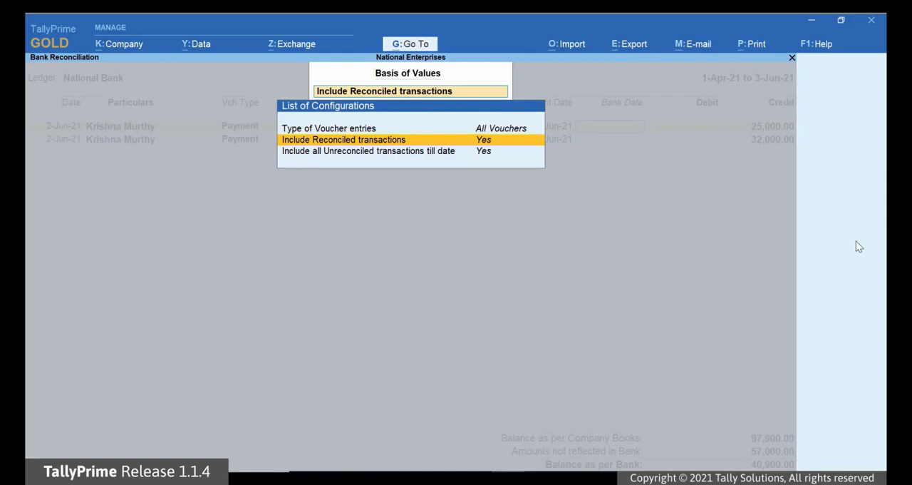
key(ctrl+a)
key(Down)
key(Down)
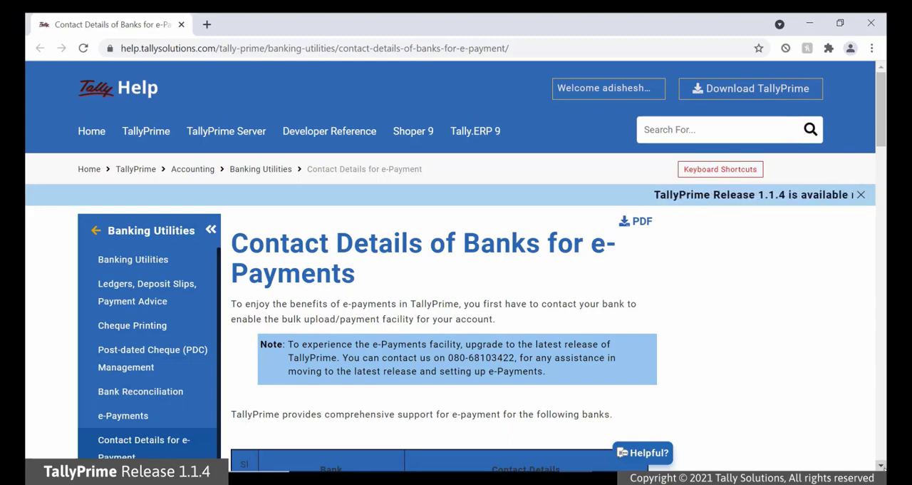
Switch to the Tally Help page on contact details of banks for e-Payments and review the table of supported banks.
scroll(457, 285, down, 4)
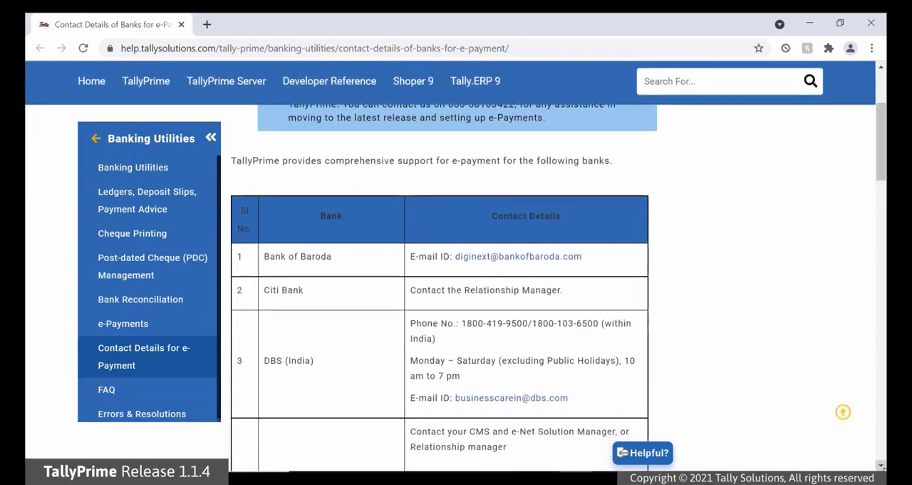
scroll(456, 285, down, 2)
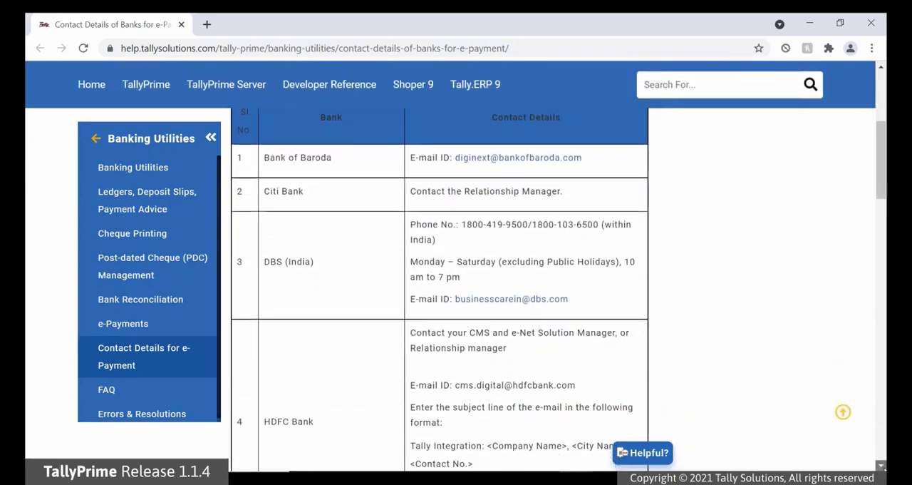
scroll(456, 285, down, 1)
scroll(456, 285, down, 1)
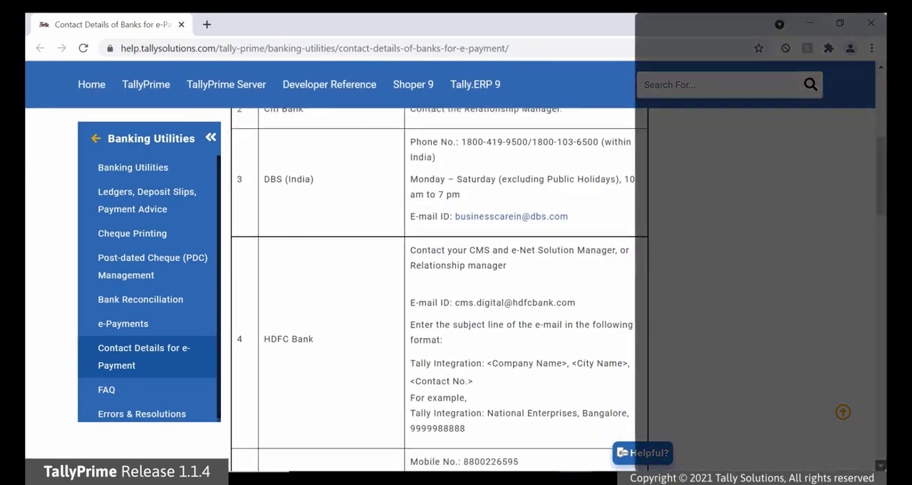
scroll(456, 285, down, 4)
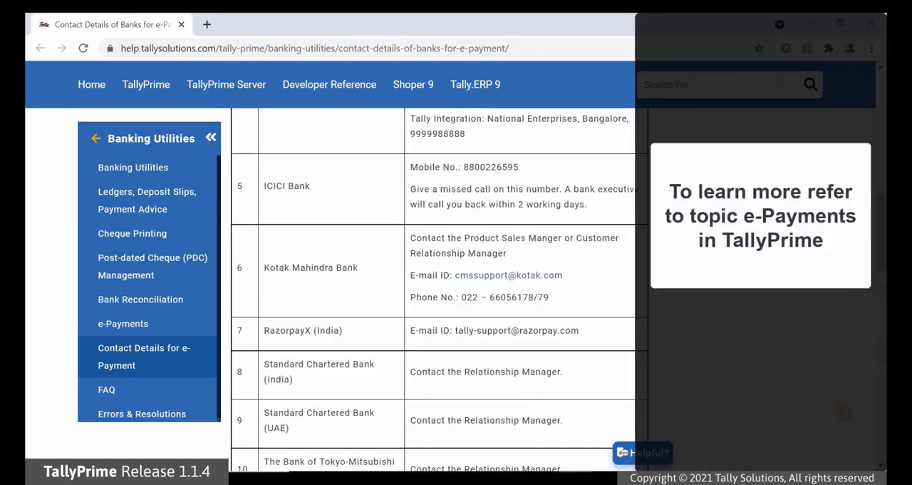